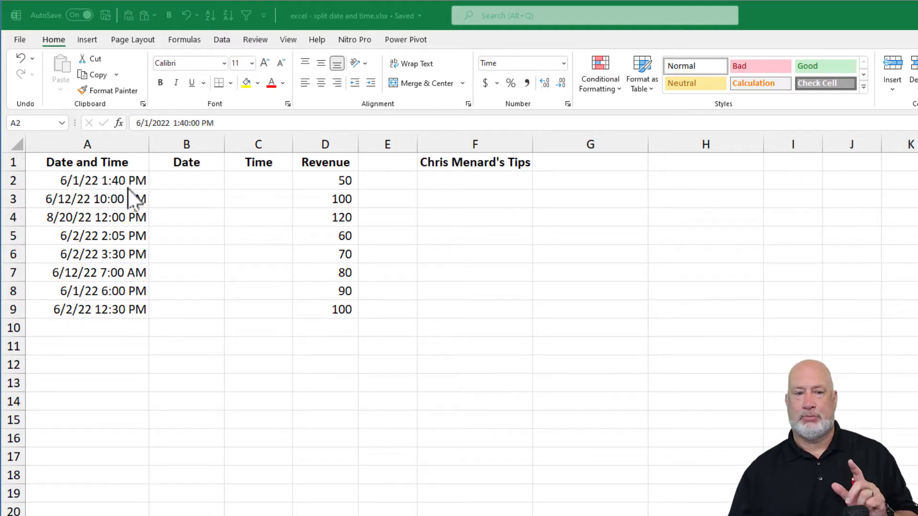
- Enter 6/1/22 in B2 and 6/12/22 in B3, and Flash Fill the rest of the Date column
{"action": "left_click", "coordinate": [186, 181]}
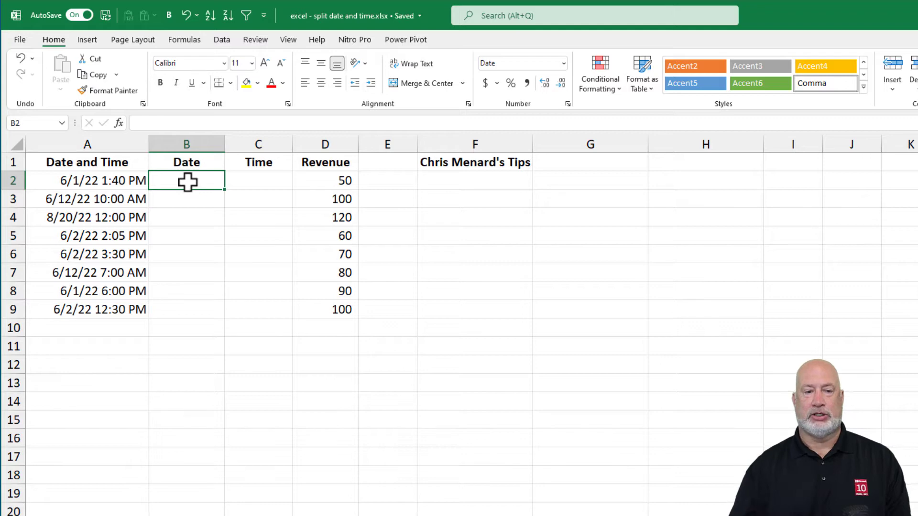
{"action": "type", "text": "6/1/22"}
{"action": "key", "text": "Return"}
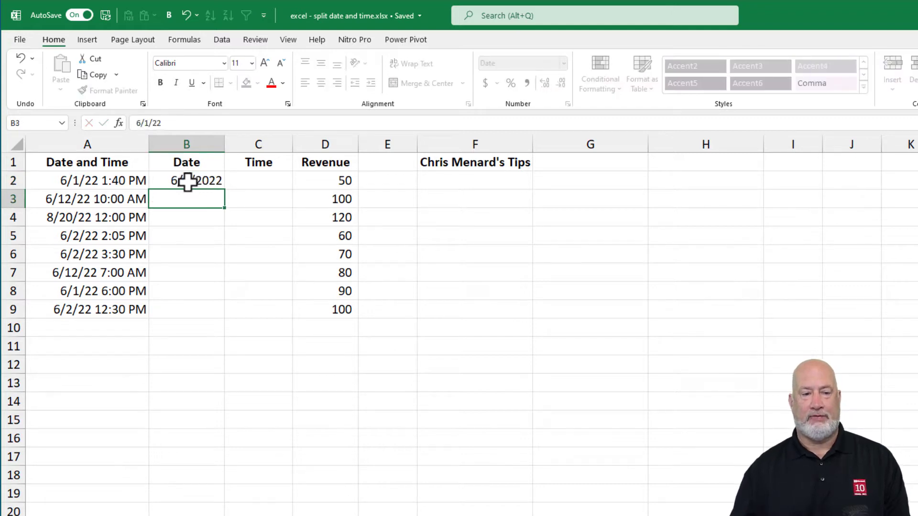
{"action": "type", "text": "6/12/22"}
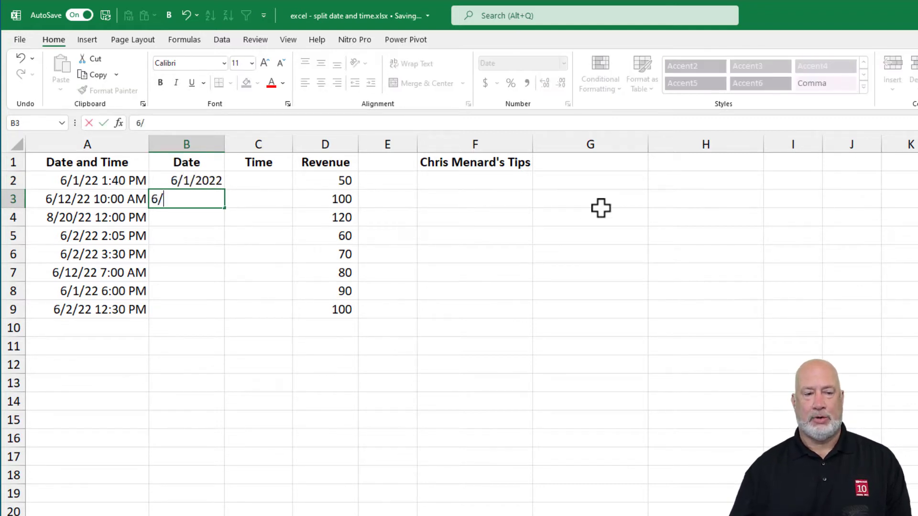
{"action": "key", "text": "Return"}
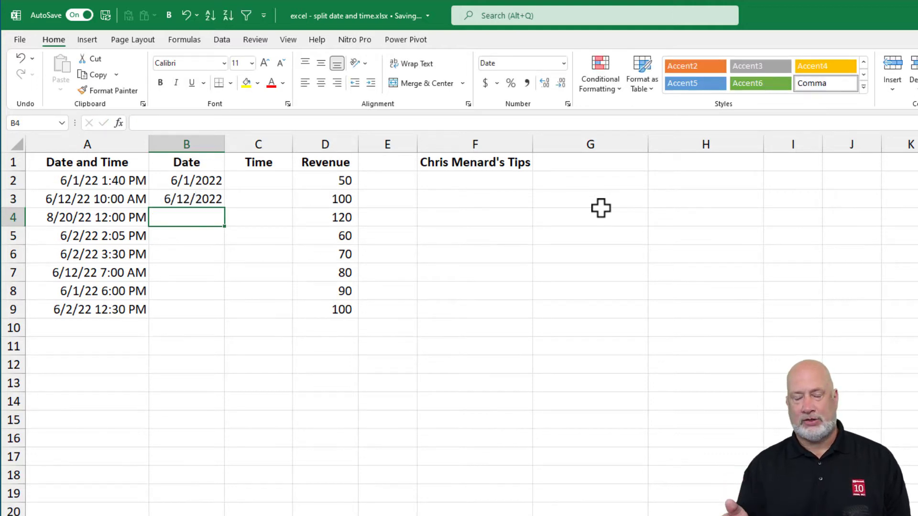
{"action": "left_click", "coordinate": [222, 40]}
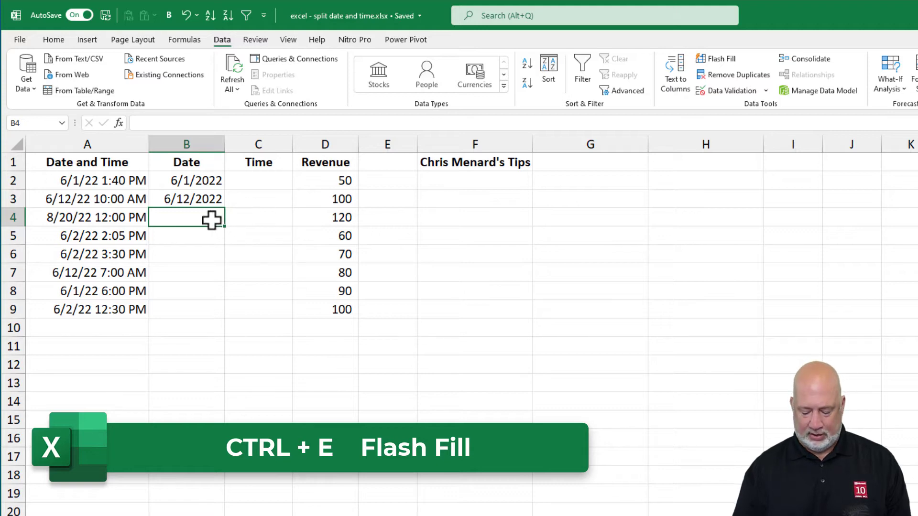
{"action": "key", "text": "ctrl+e"}
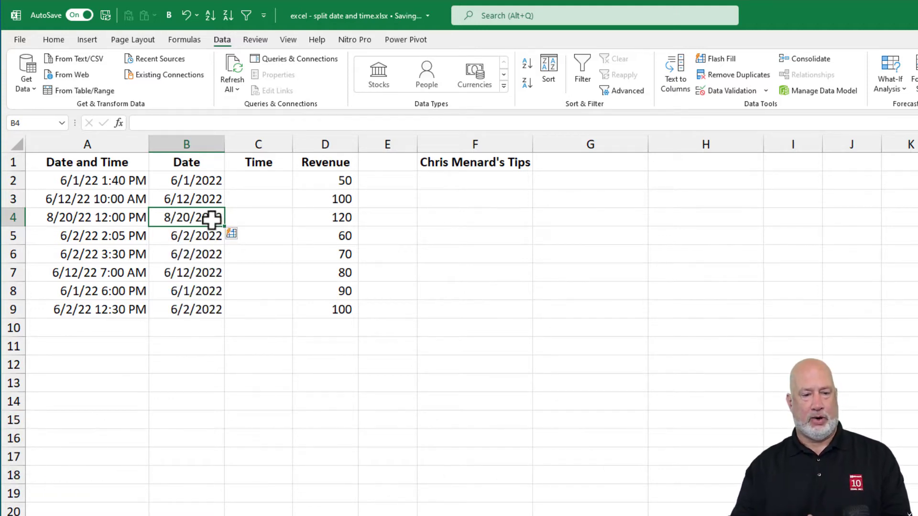
- Enter 1:40 pm in C2 and 10 am in C3, and Flash Fill the rest of the Time column
{"action": "left_click", "coordinate": [264, 184]}
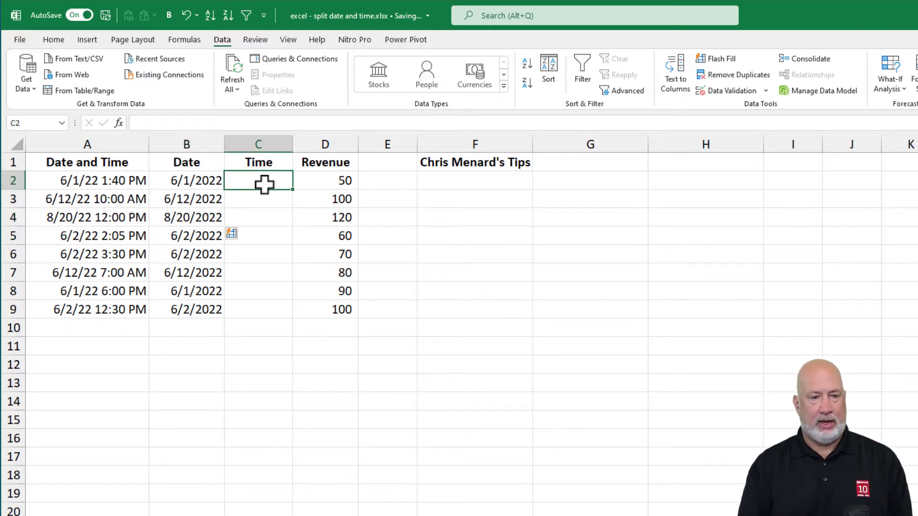
{"action": "type", "text": "1:4"}
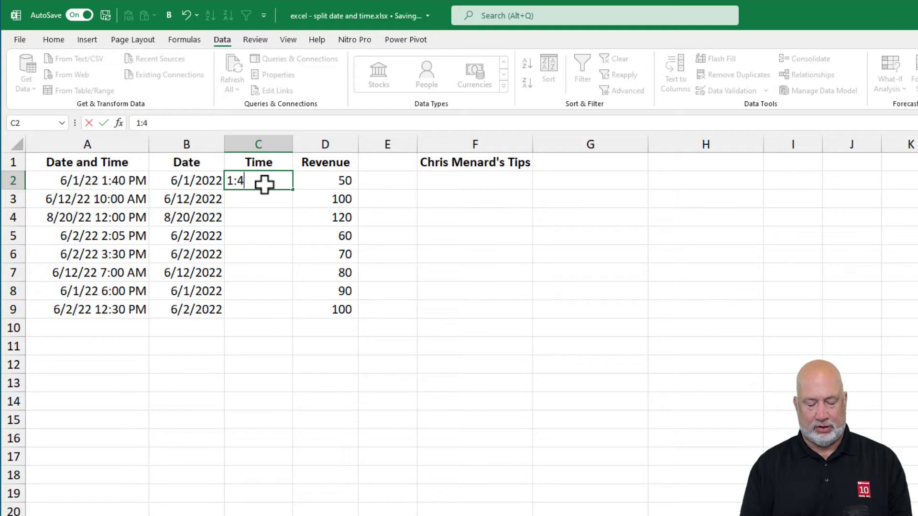
{"action": "type", "text": "0 pm"}
{"action": "key", "text": "Return"}
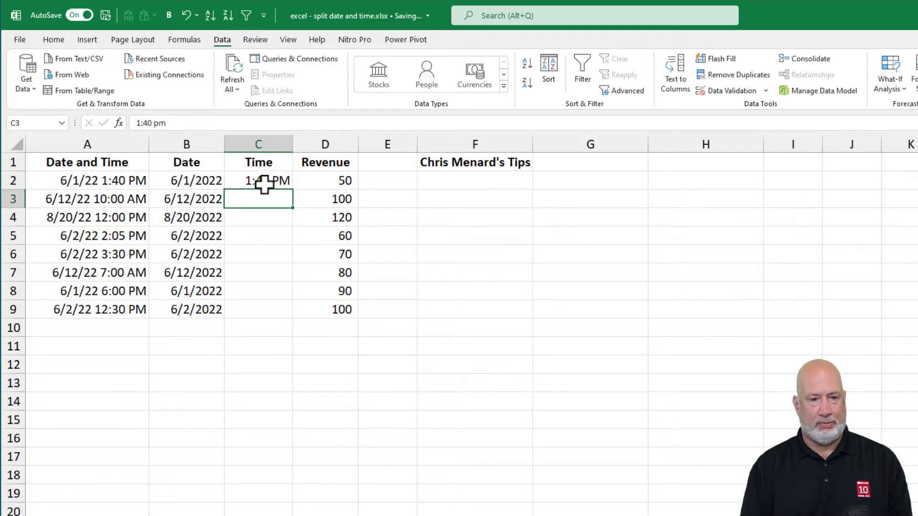
{"action": "type", "text": "10 am"}
{"action": "key", "text": "Return"}
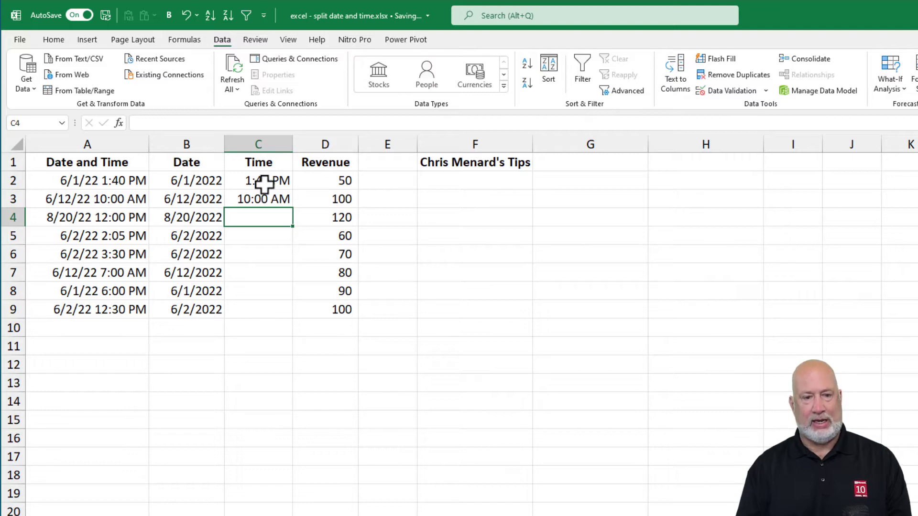
{"action": "key", "text": "ctrl+e"}
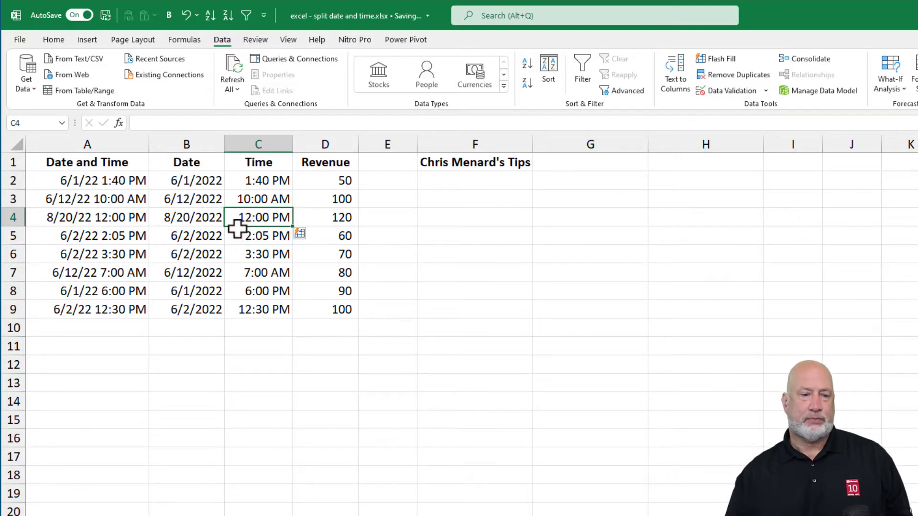
- Clear the contents of the Date and Time columns in B2:C9
{"action": "left_click_drag", "start_coordinate": [202, 187], "coordinate": [258, 310]}
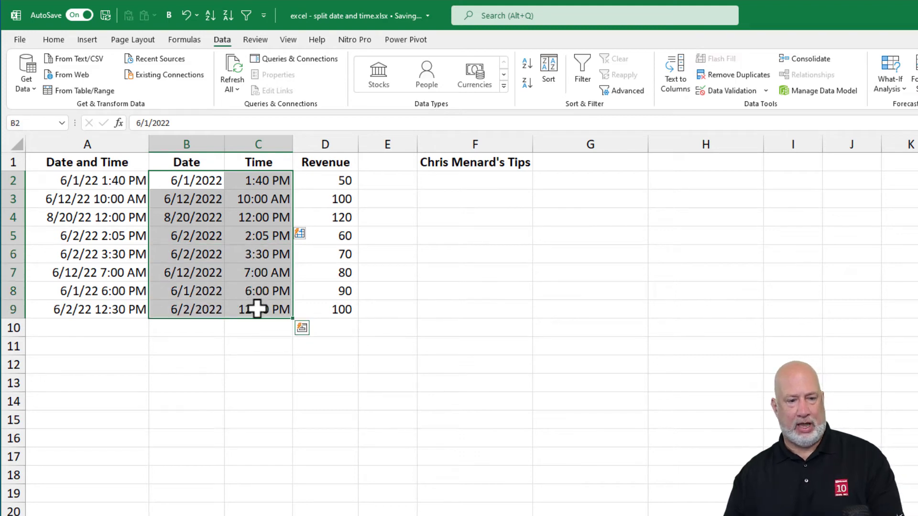
{"action": "key", "text": "Delete"}
{"action": "left_click", "coordinate": [209, 183]}
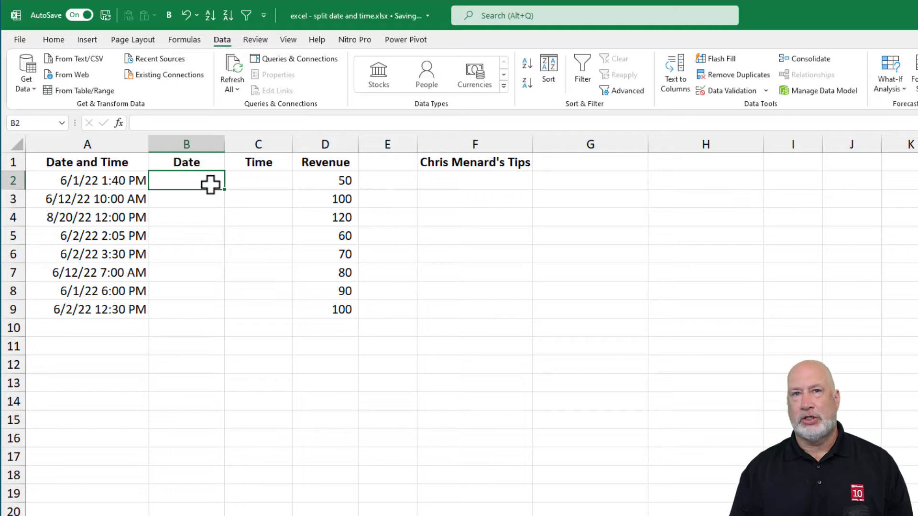
- Enter the sample decimal numbers 375.25, 400.9 and 6000.45 in cells F4 to F6
{"action": "left_click", "coordinate": [548, 220]}
{"action": "left_click", "coordinate": [522, 218]}
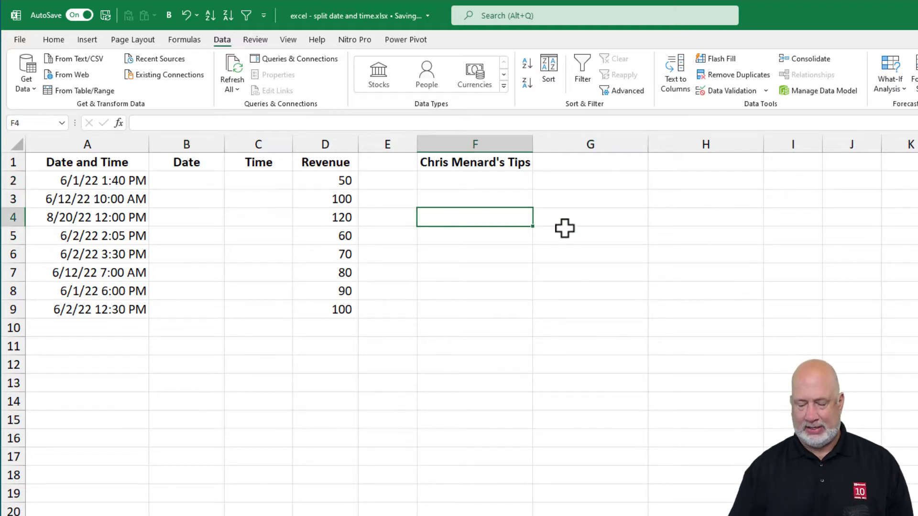
{"action": "type", "text": "3750"}
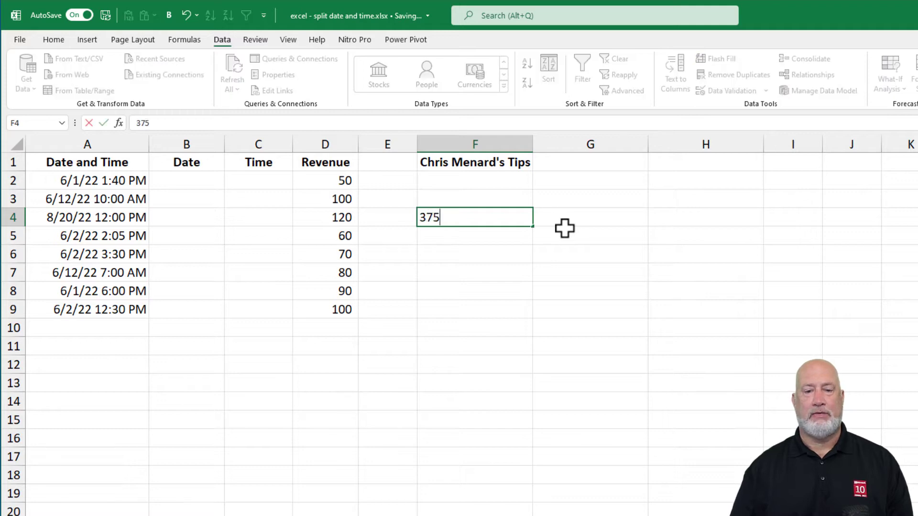
{"action": "key", "text": "BackSpace"}
{"action": "type", "text": ".25"}
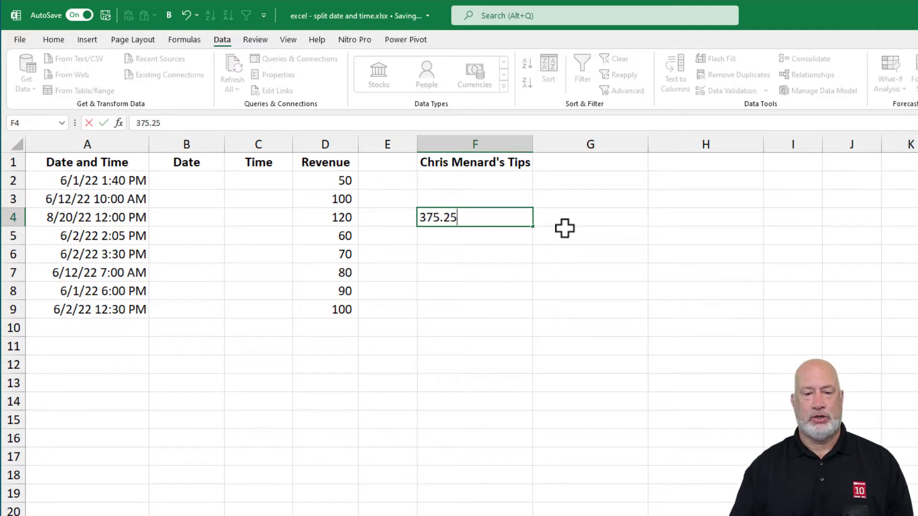
{"action": "key", "text": "Return"}
{"action": "type", "text": "400."}
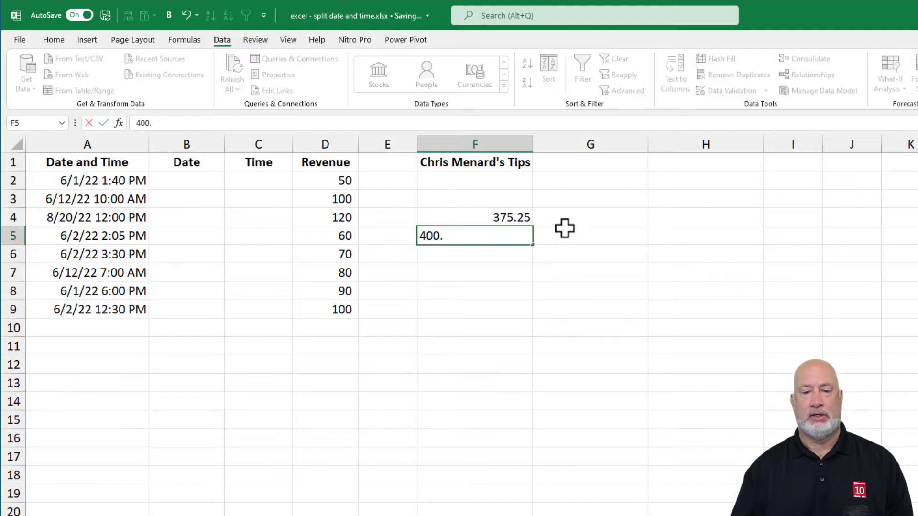
{"action": "type", "text": "9"}
{"action": "key", "text": "Return"}
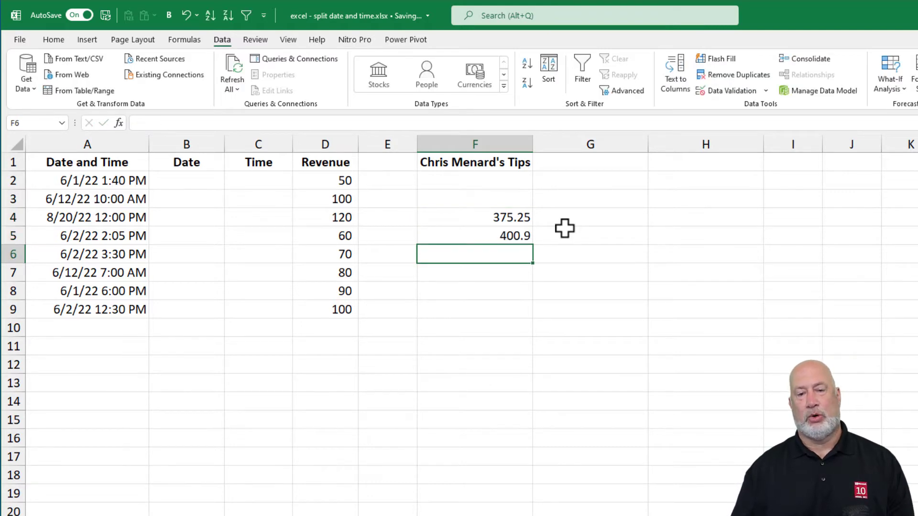
{"action": "type", "text": "6000"}
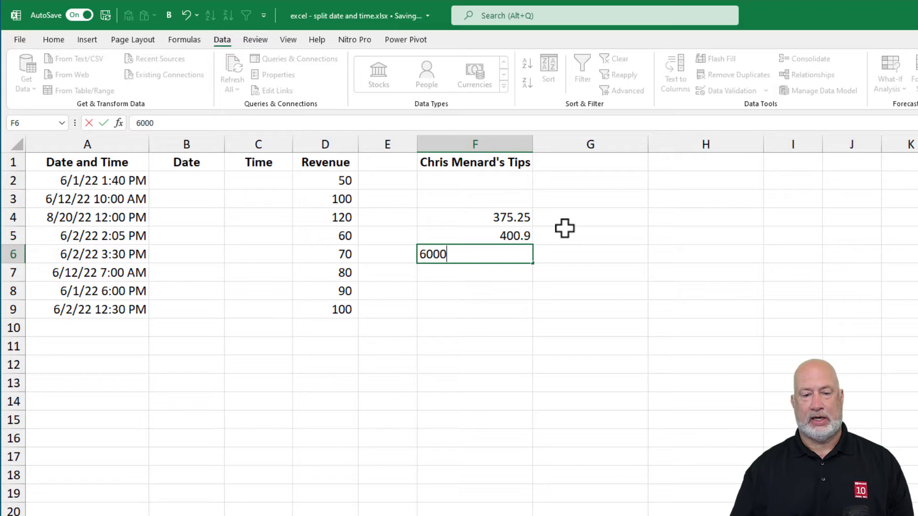
{"action": "type", "text": ".45"}
{"action": "key", "text": "Return"}
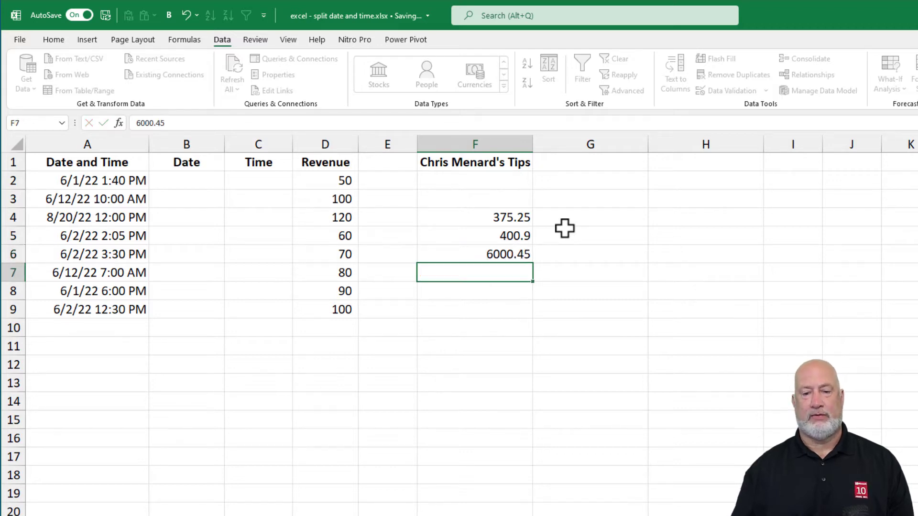
- Enter an INT formula in G4 that returns the whole number of the value in F4
{"action": "left_click", "coordinate": [552, 218]}
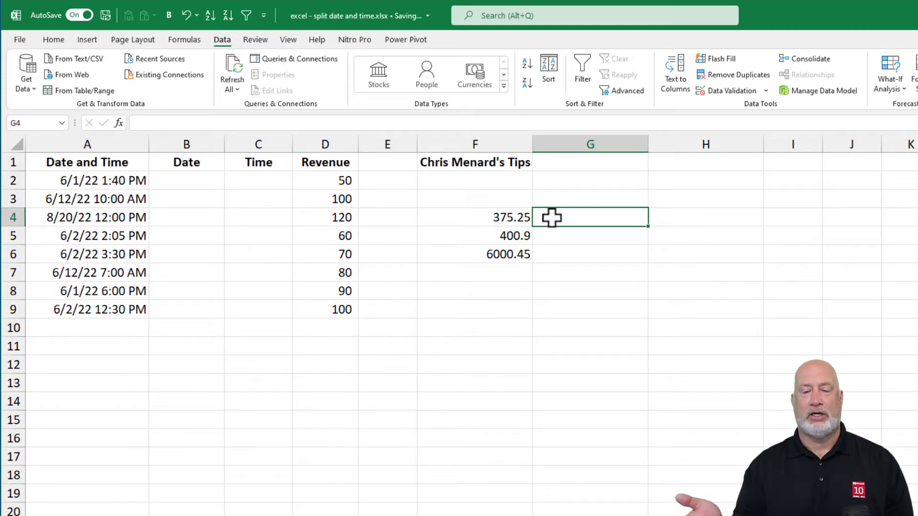
{"action": "type", "text": "=in"}
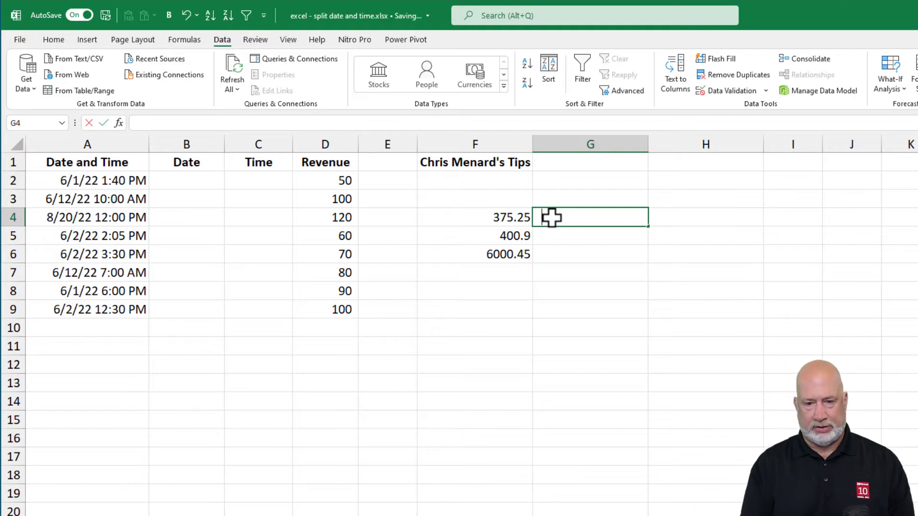
{"action": "type", "text": "t"}
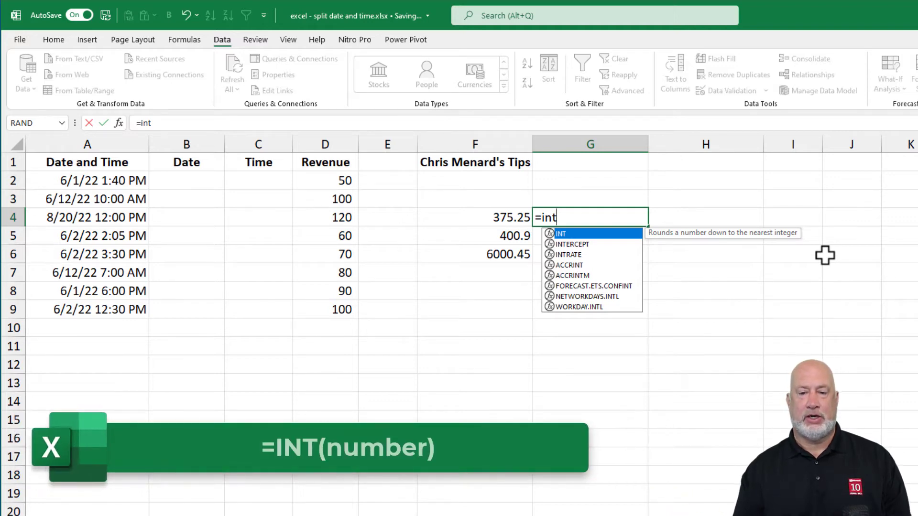
{"action": "key", "text": "Tab"}
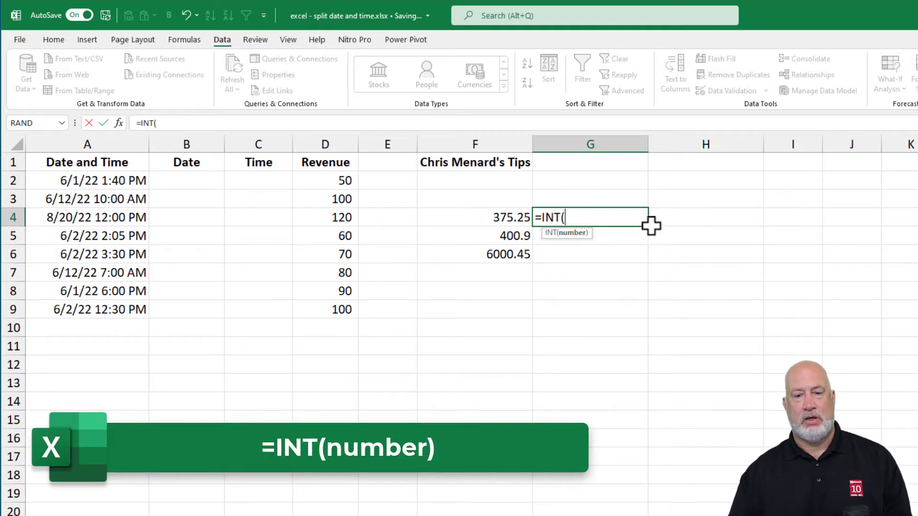
{"action": "left_click", "coordinate": [504, 216]}
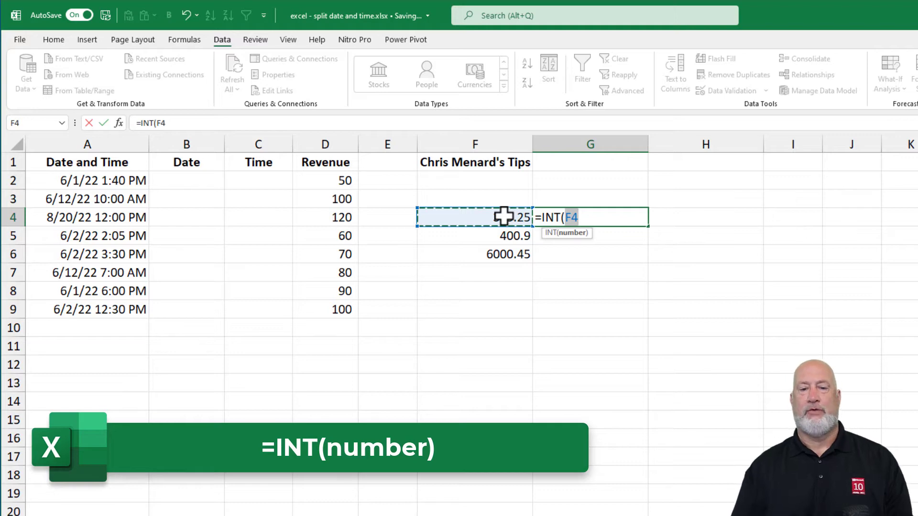
{"action": "key", "text": "Return"}
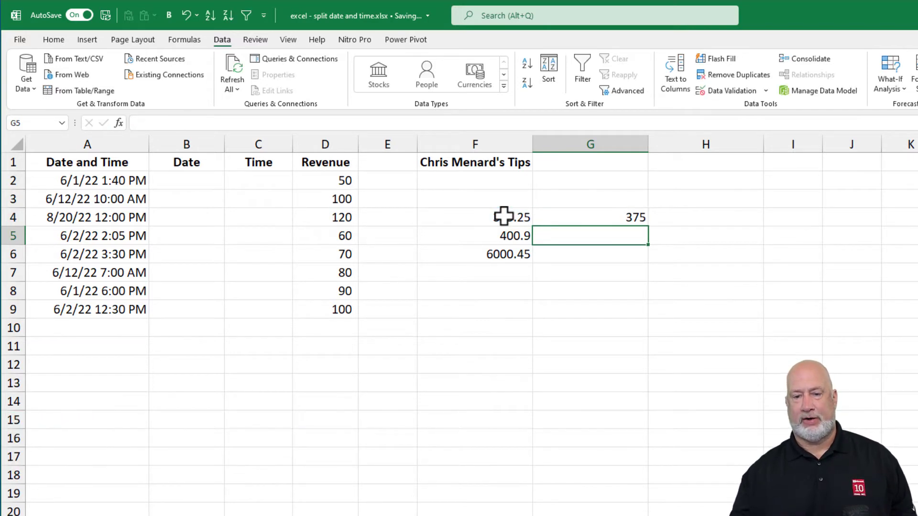
- Apply the comma number style to G4 and fill its INT formula down to G6
{"action": "left_click", "coordinate": [602, 213]}
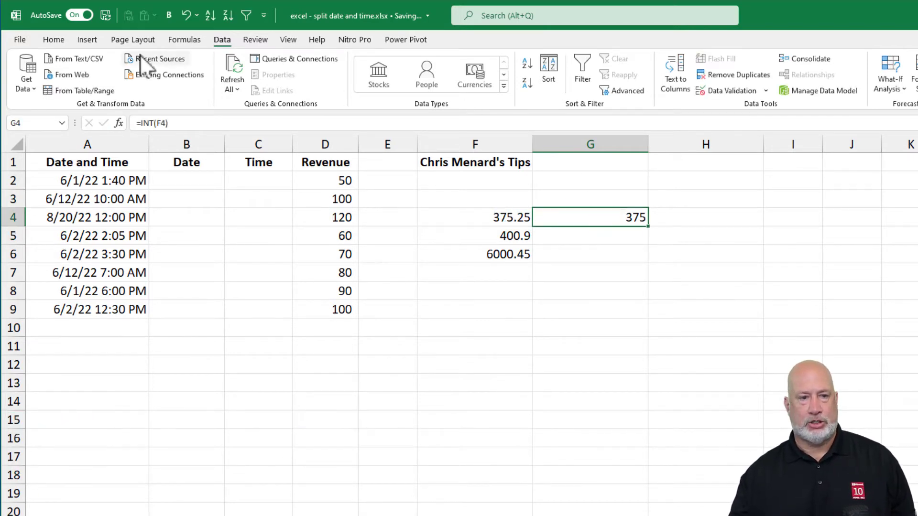
{"action": "left_click", "coordinate": [56, 40]}
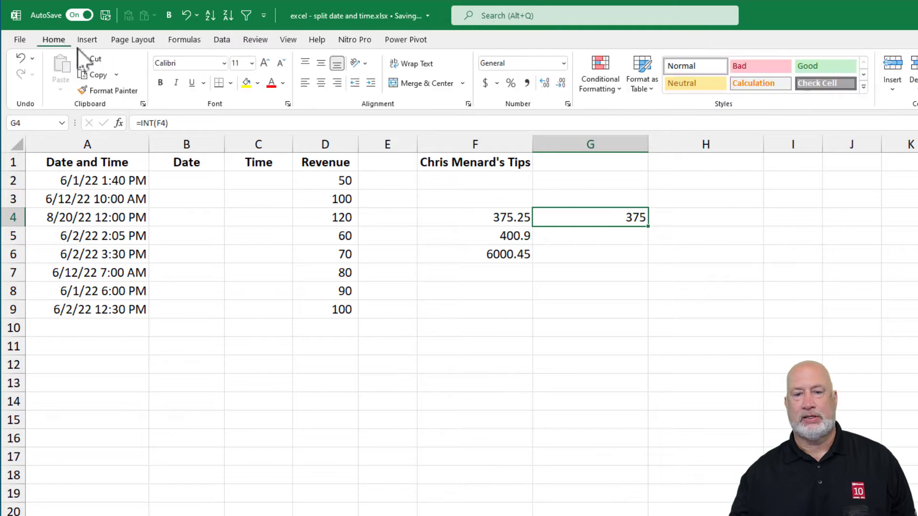
{"action": "left_click", "coordinate": [527, 83]}
{"action": "left_click_drag", "start_coordinate": [651, 232], "coordinate": [652, 264]}
{"action": "left_click", "coordinate": [631, 236]}
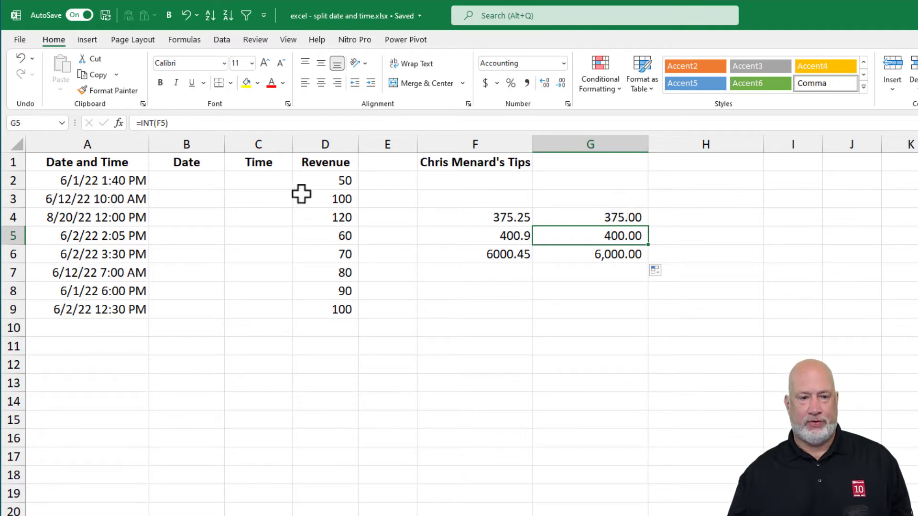
- Clear the sample numbers and INT formulas from F4:G6
{"action": "left_click", "coordinate": [201, 184]}
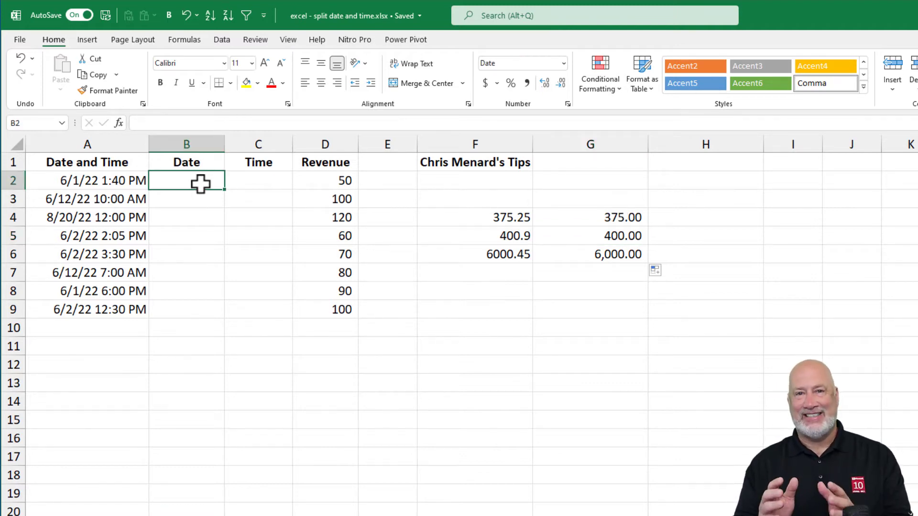
{"action": "left_click_drag", "start_coordinate": [464, 221], "coordinate": [567, 257]}
{"action": "key", "text": "Delete"}
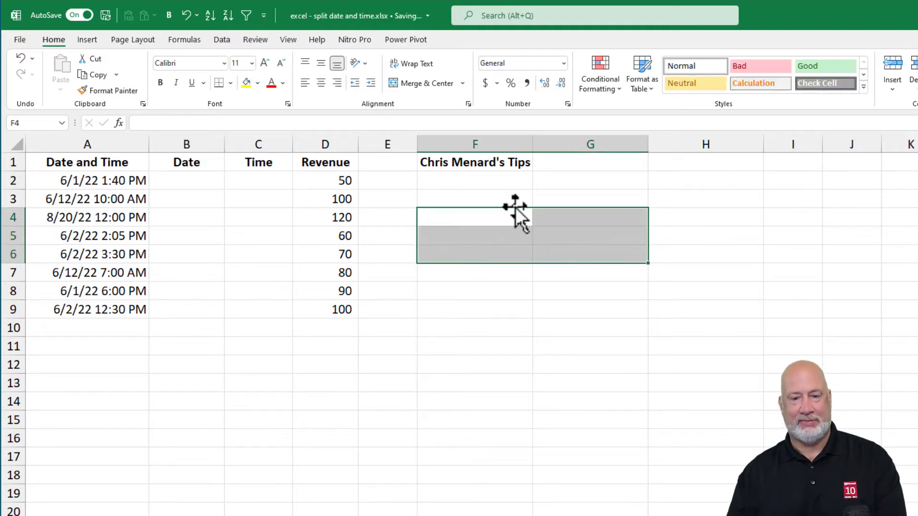
- Enter the date 6/1/2022 in cell F2
{"action": "left_click", "coordinate": [490, 186]}
{"action": "left_click", "coordinate": [491, 195]}
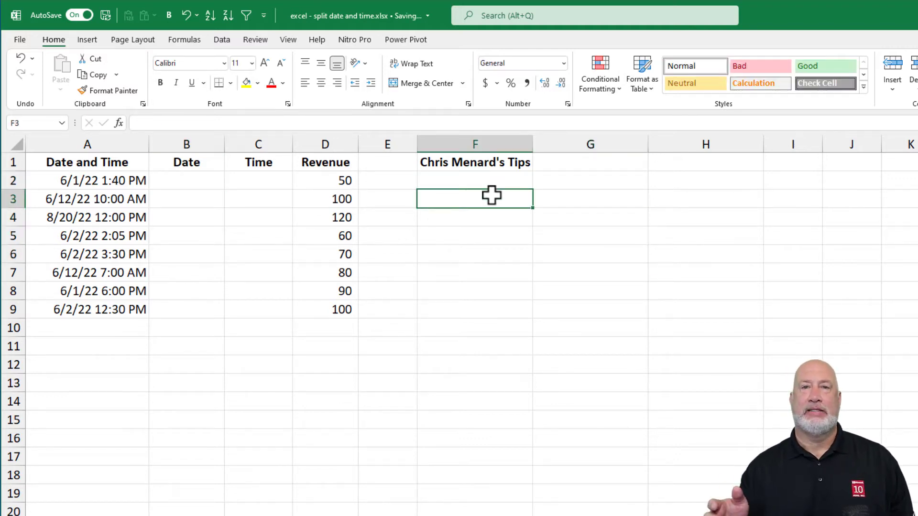
{"action": "left_click", "coordinate": [492, 183]}
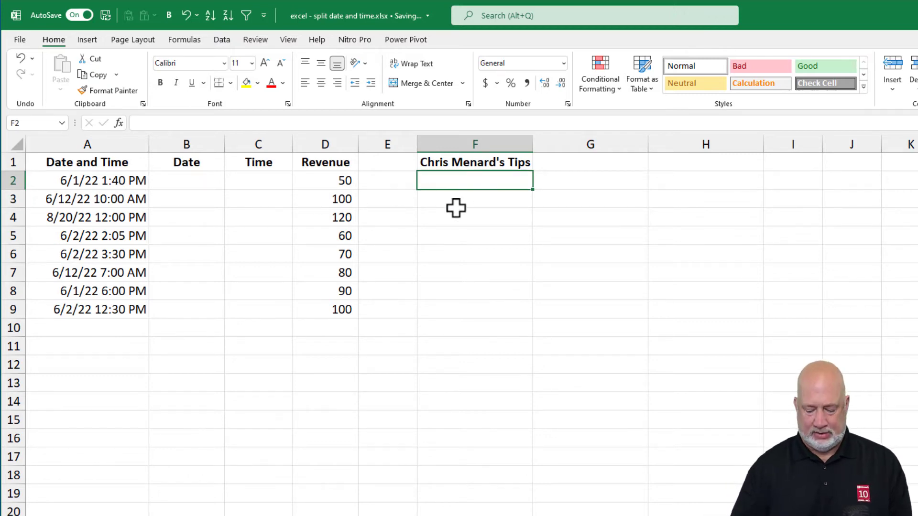
{"action": "type", "text": "6/1/"}
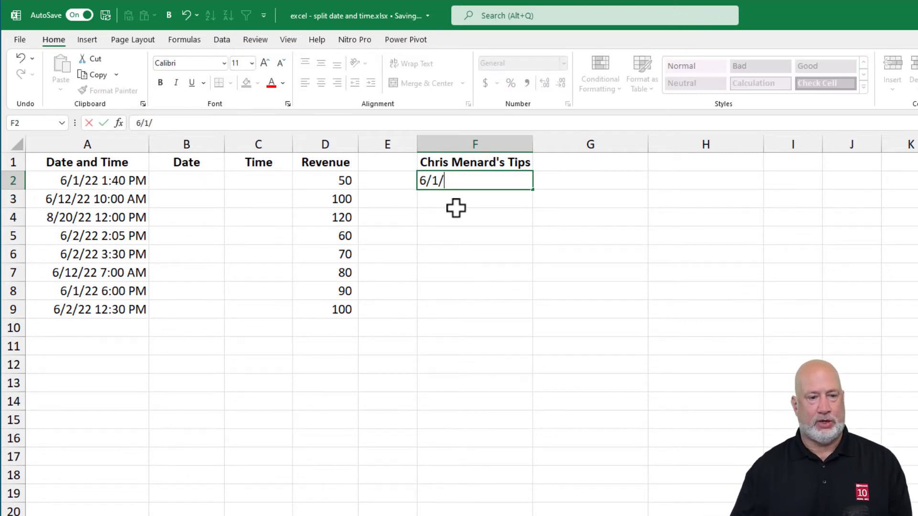
{"action": "type", "text": "202"}
{"action": "key", "text": "Return"}
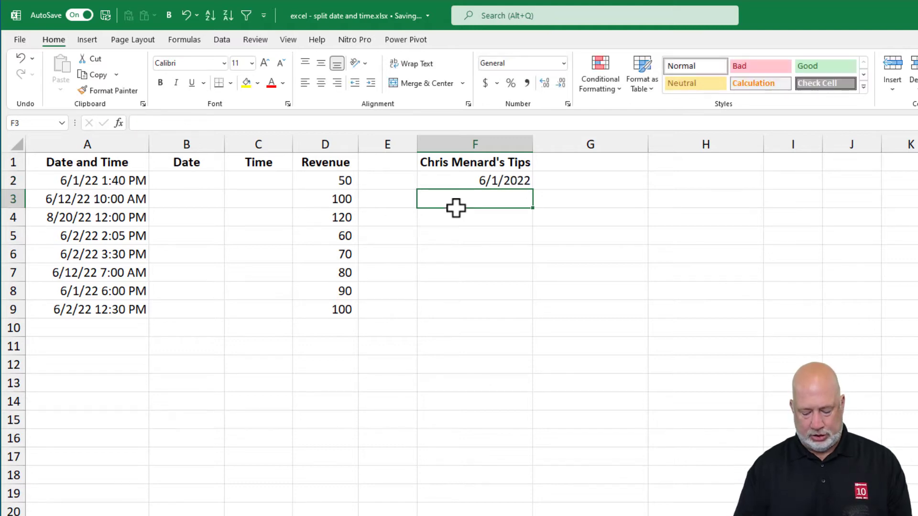
- Enter the dates 6/12/2022, 1/1/1900 and 12/31/2024 in cells F3 to F5
{"action": "type", "text": "6/12/2022"}
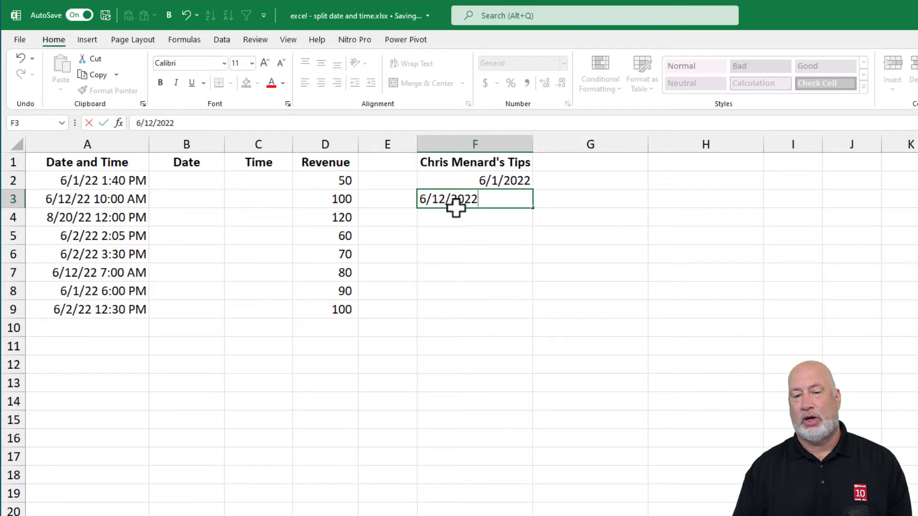
{"action": "key", "text": "Return"}
{"action": "type", "text": "1/"}
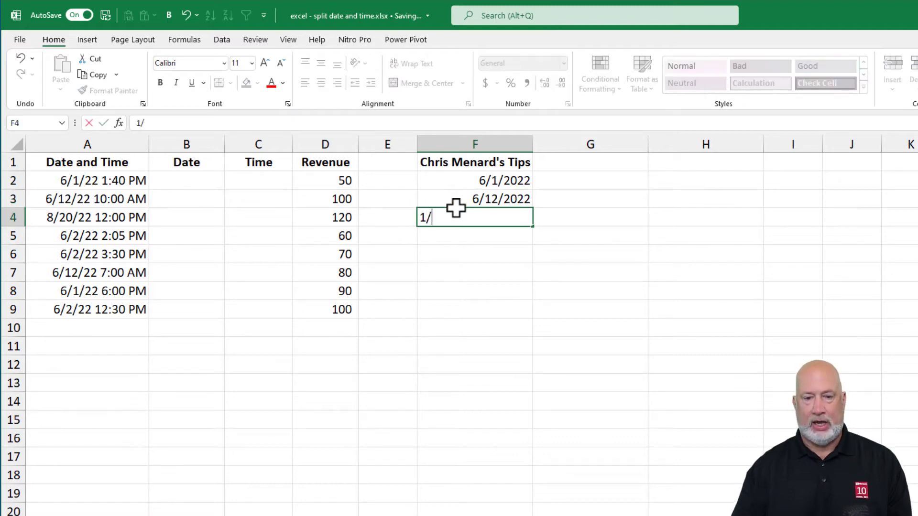
{"action": "type", "text": "1/1900"}
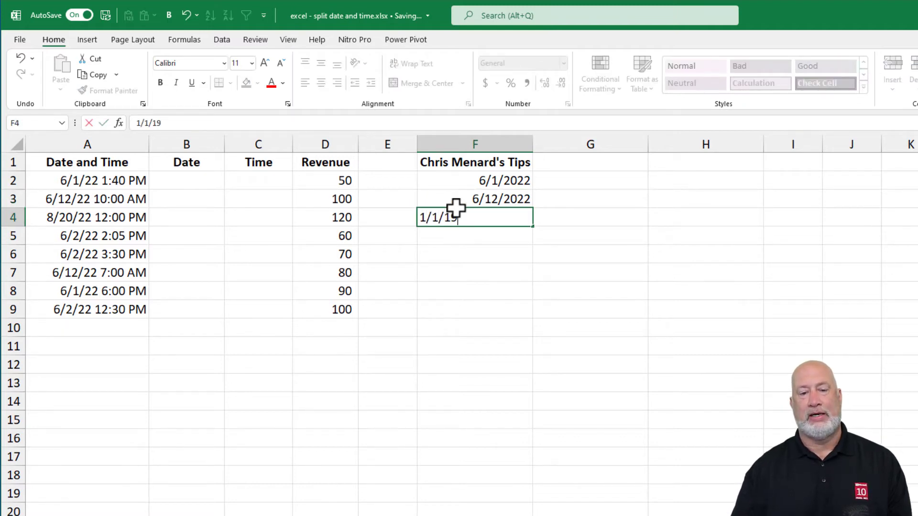
{"action": "key", "text": "Return"}
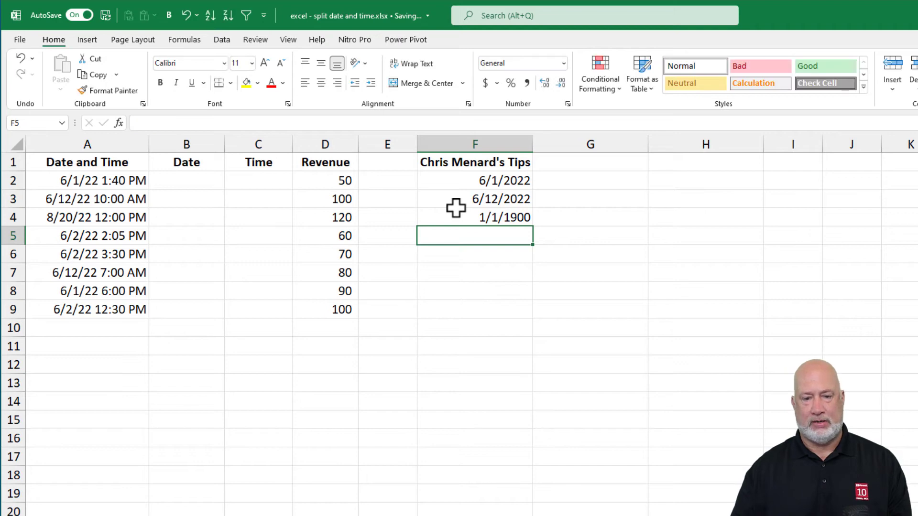
{"action": "type", "text": "12/31/"}
{"action": "type", "text": "2024"}
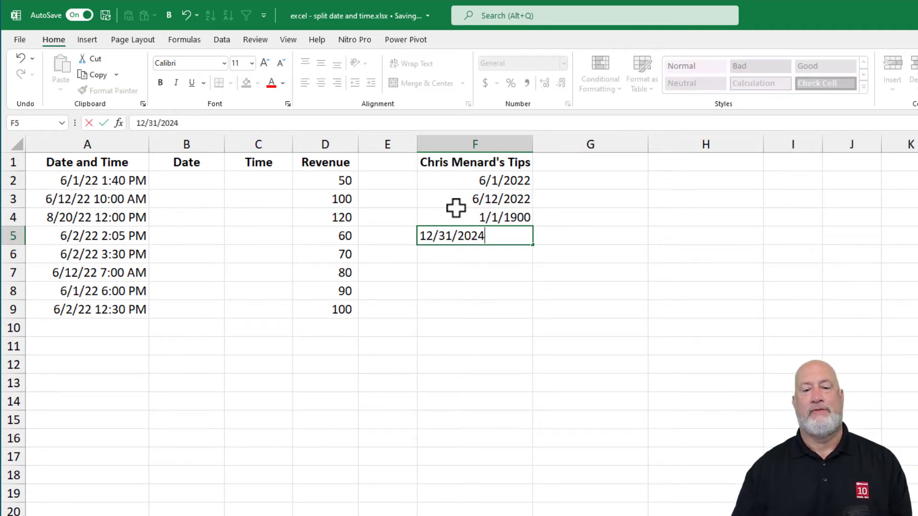
{"action": "key", "text": "Return"}
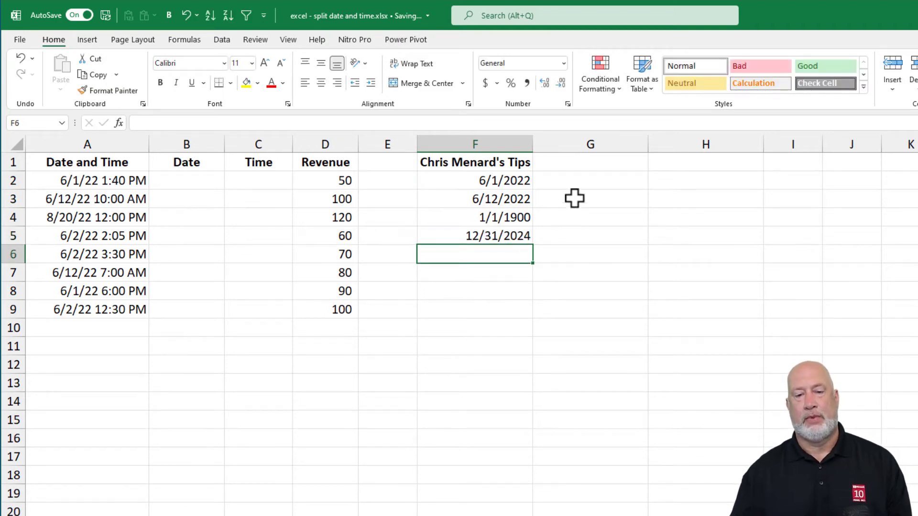
- Copy the dates in F2:F5 to G2:G5 and format the copies in comma style without decimals
{"action": "left_click_drag", "start_coordinate": [512, 185], "coordinate": [505, 235]}
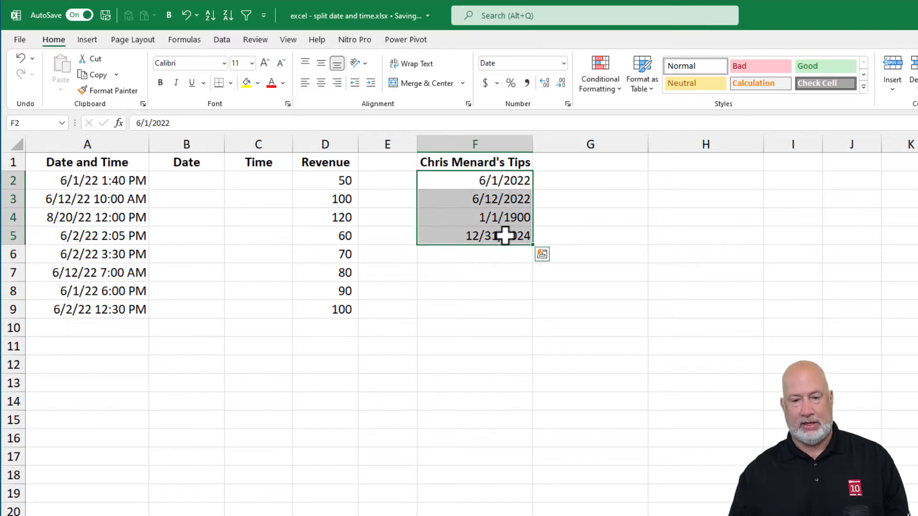
{"action": "key", "text": "ctrl+c"}
{"action": "left_click", "coordinate": [582, 187]}
{"action": "key", "text": "ctrl+v"}
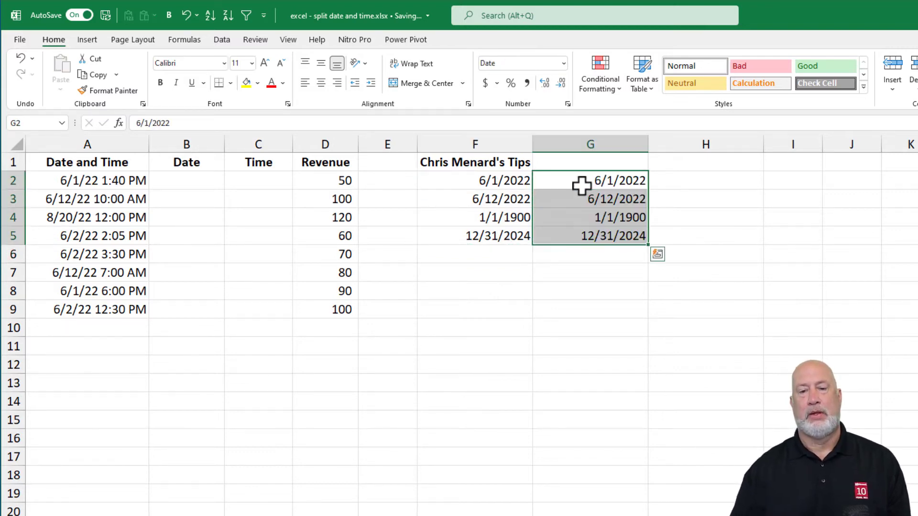
{"action": "left_click", "coordinate": [527, 84]}
{"action": "left_click", "coordinate": [559, 84]}
{"action": "left_click", "coordinate": [559, 84]}
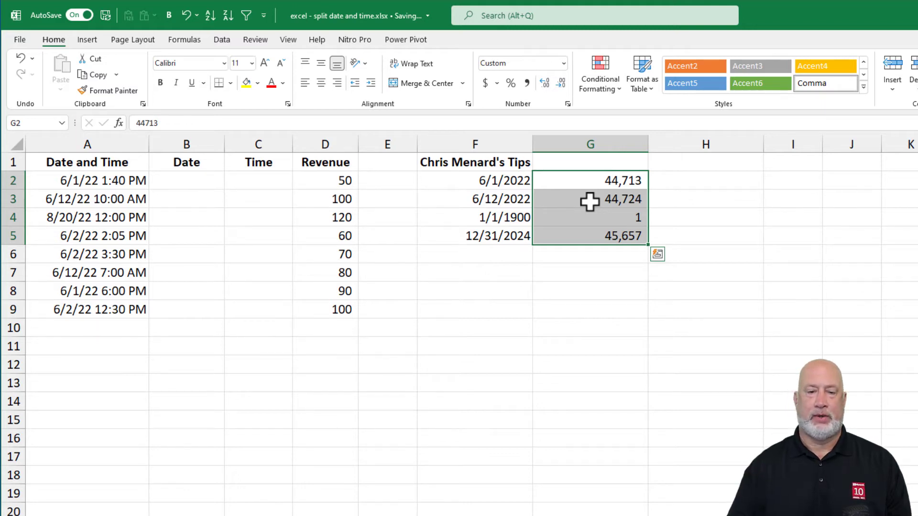
- Enter a formula in F7 that subtracts the date in F3 from the date in F5
{"action": "left_click", "coordinate": [589, 201]}
{"action": "key", "text": "Left"}
{"action": "key", "text": "Right"}
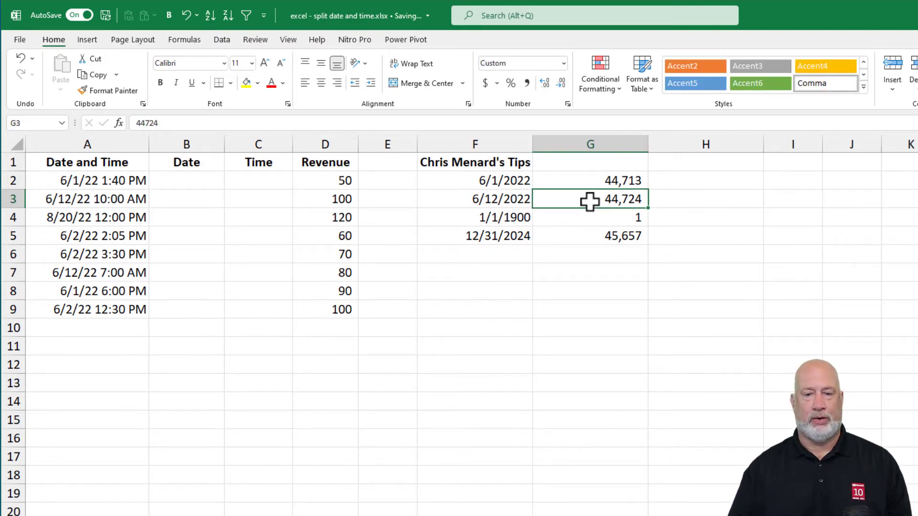
{"action": "key", "text": "Down"}
{"action": "key", "text": "Down"}
{"action": "key", "text": "Down"}
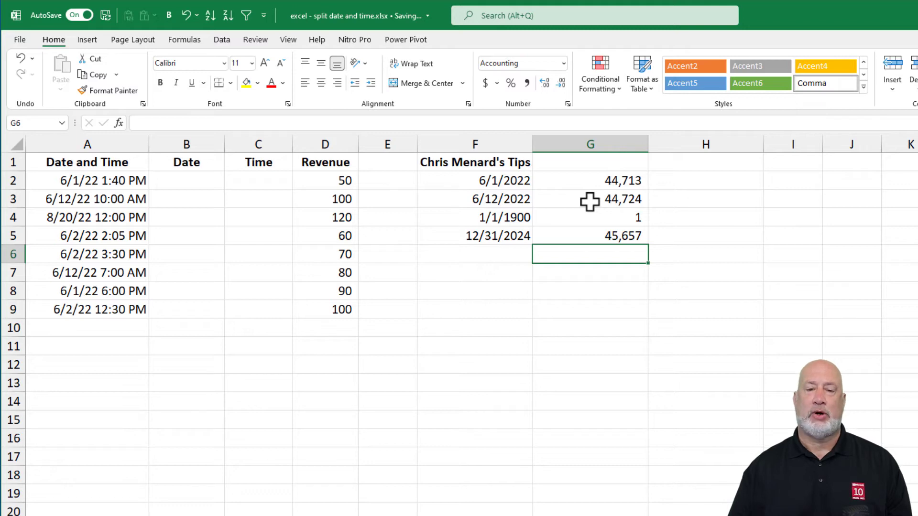
{"action": "key", "text": "Left"}
{"action": "key", "text": "Down"}
{"action": "type", "text": "="}
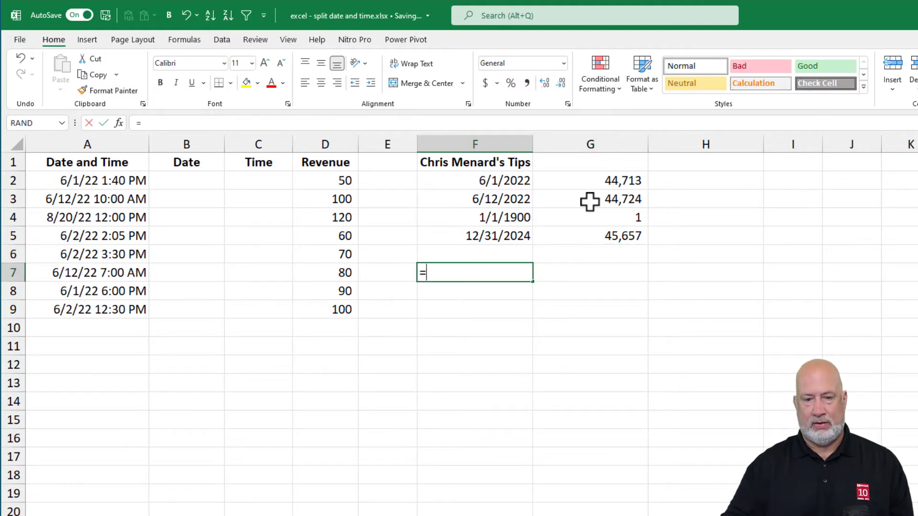
{"action": "key", "text": "Up"}
{"action": "key", "text": "Up"}
{"action": "type", "text": "-"}
{"action": "key", "text": "Up"}
{"action": "key", "text": "Up"}
{"action": "key", "text": "Up"}
{"action": "key", "text": "Up"}
{"action": "key", "text": "Up"}
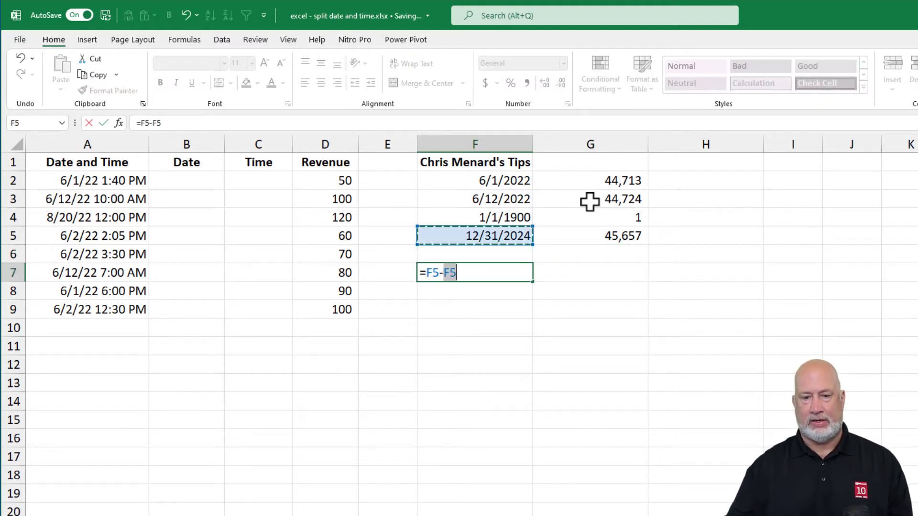
{"action": "key", "text": "Down"}
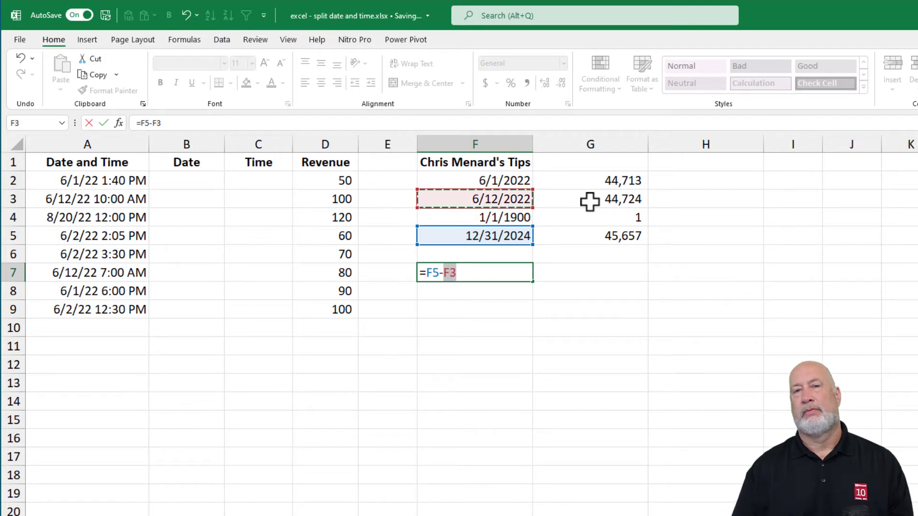
{"action": "key", "text": "ctrl+Return"}
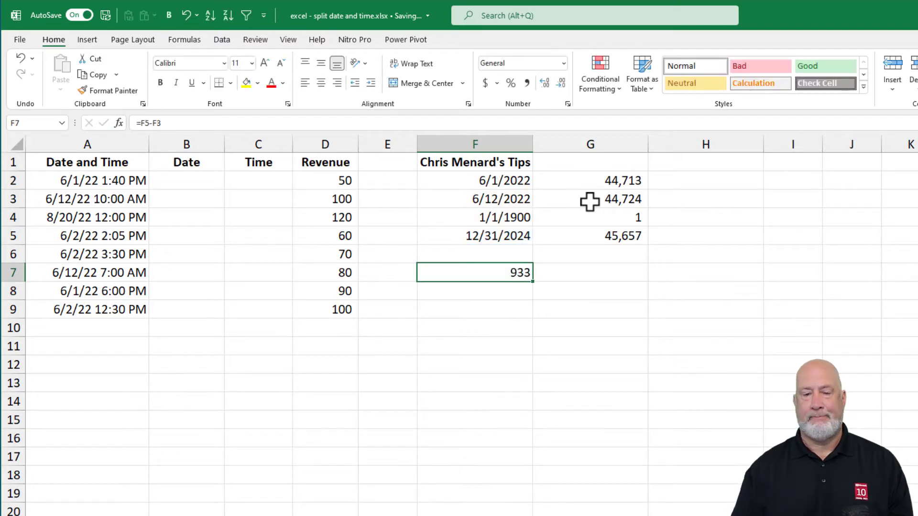
- Clear the sample dates, serial numbers and difference formula from F2:G7
{"action": "left_click_drag", "start_coordinate": [500, 183], "coordinate": [587, 274]}
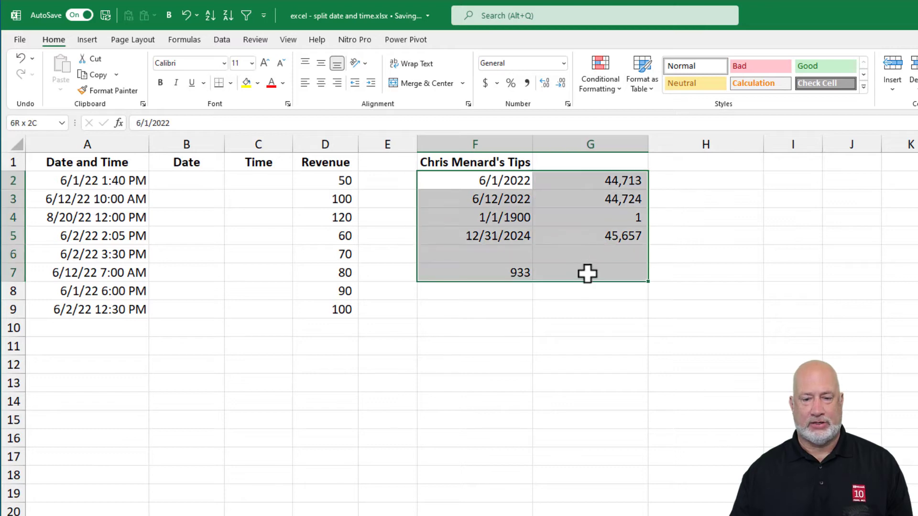
{"action": "key", "text": "Delete"}
- Enter =INT(A2) in B2 to extract the date and fill the formula down to B9
{"action": "key", "text": "Left"}
{"action": "key", "text": "Left"}
{"action": "key", "text": "Left"}
{"action": "key", "text": "Left"}
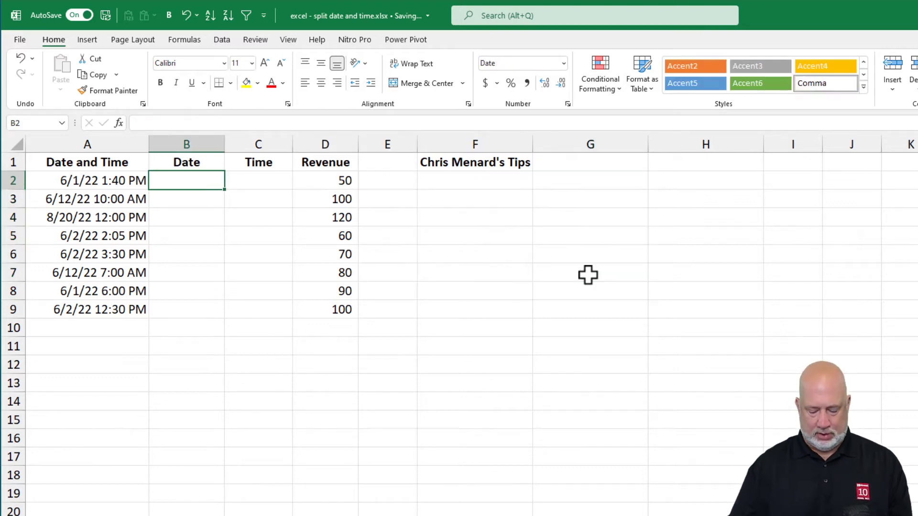
{"action": "type", "text": "=int"}
{"action": "key", "text": "Tab"}
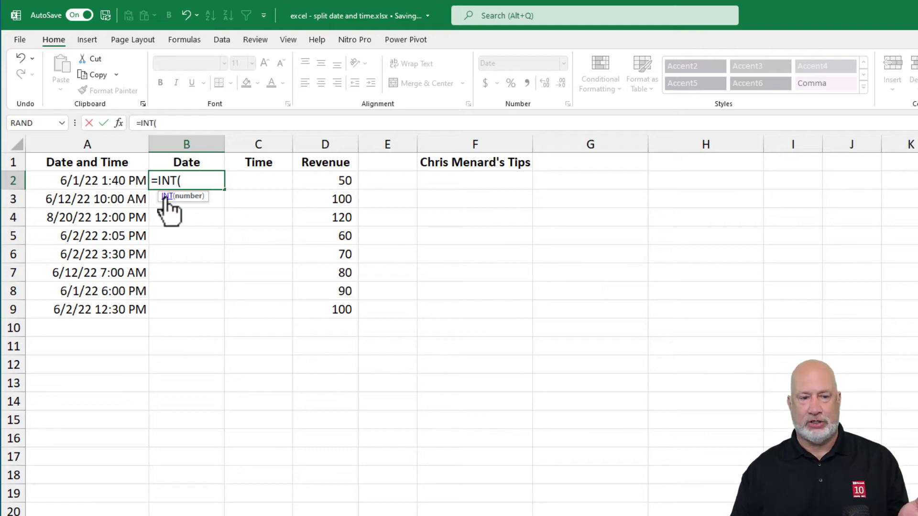
{"action": "left_click", "coordinate": [130, 180]}
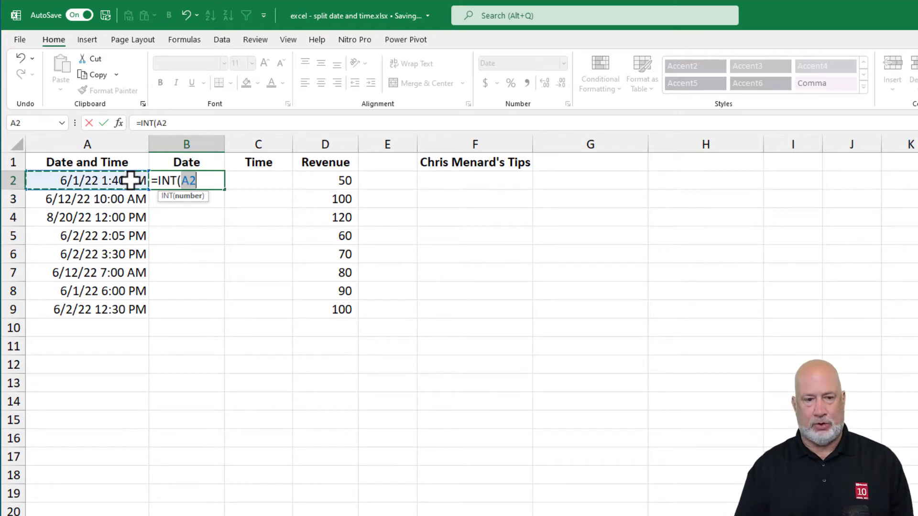
{"action": "key", "text": "Return"}
{"action": "key", "text": "Up"}
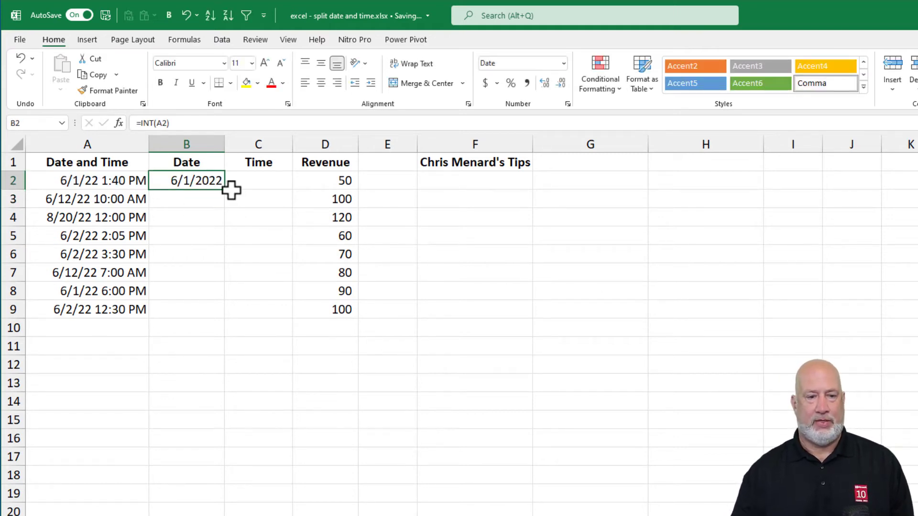
{"action": "left_click_drag", "start_coordinate": [228, 194], "coordinate": [223, 317]}
- Apply the comma number style to B2 to show its serial number, and set it back to Short Date
{"action": "left_click", "coordinate": [208, 185]}
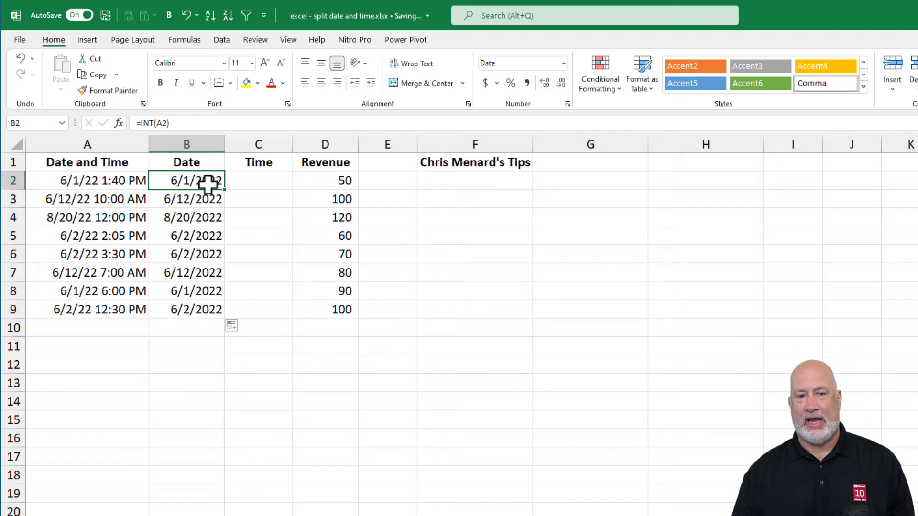
{"action": "left_click", "coordinate": [528, 86]}
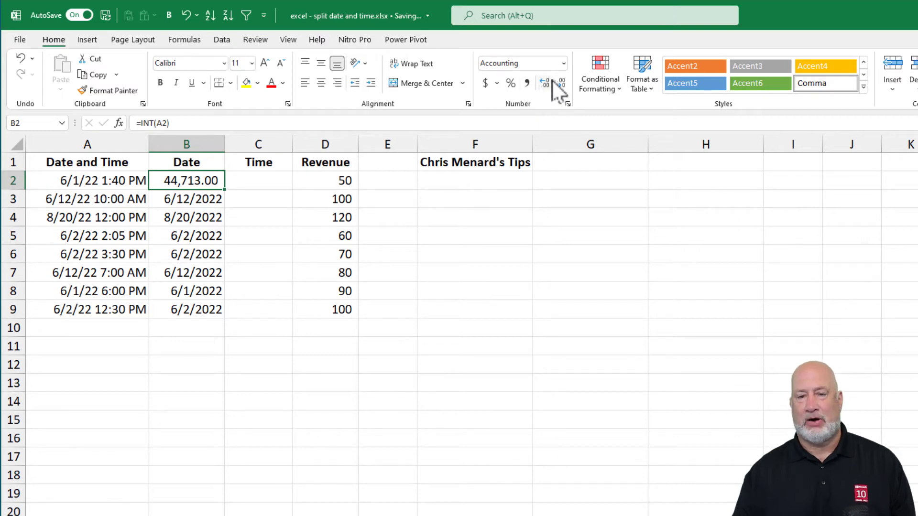
{"action": "left_click", "coordinate": [564, 63]}
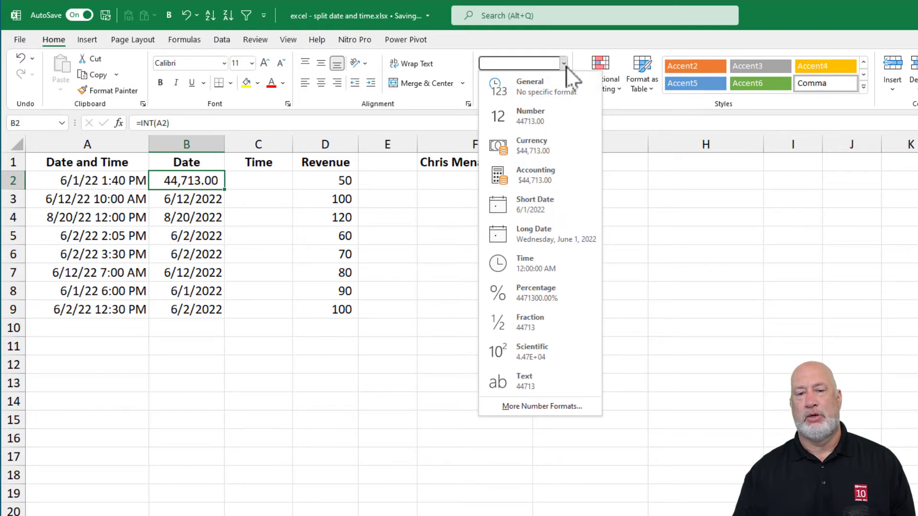
{"action": "left_click", "coordinate": [549, 204]}
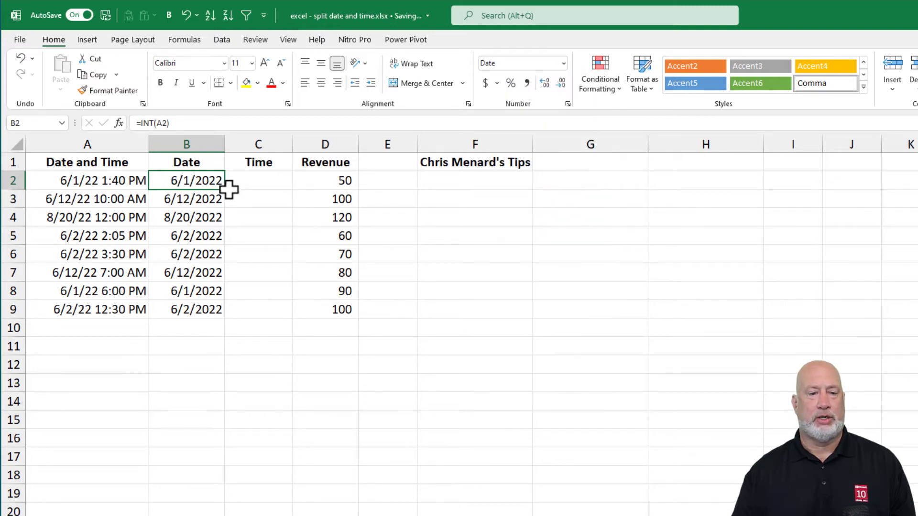
- Change the date in A2 to 6/5/2022, keeping its time, and check the INT formula in B2
{"action": "left_click_drag", "start_coordinate": [220, 186], "coordinate": [235, 321]}
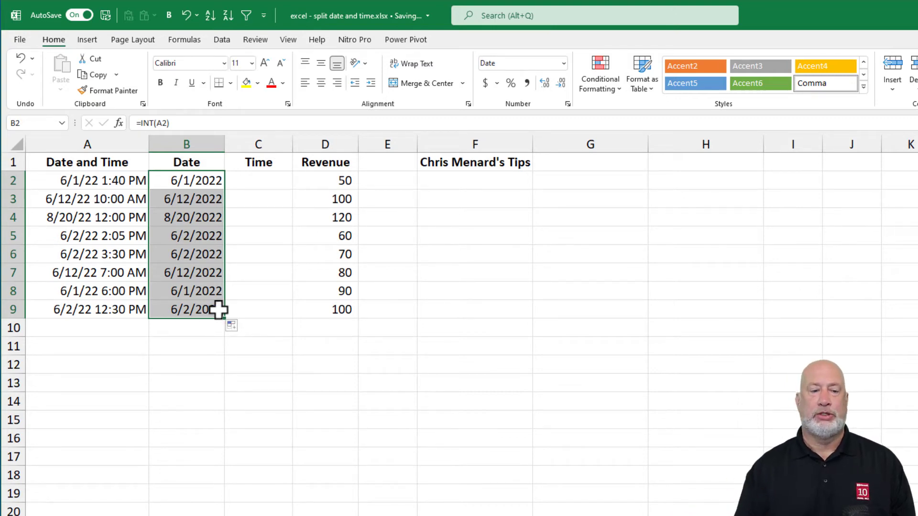
{"action": "left_click", "coordinate": [101, 182]}
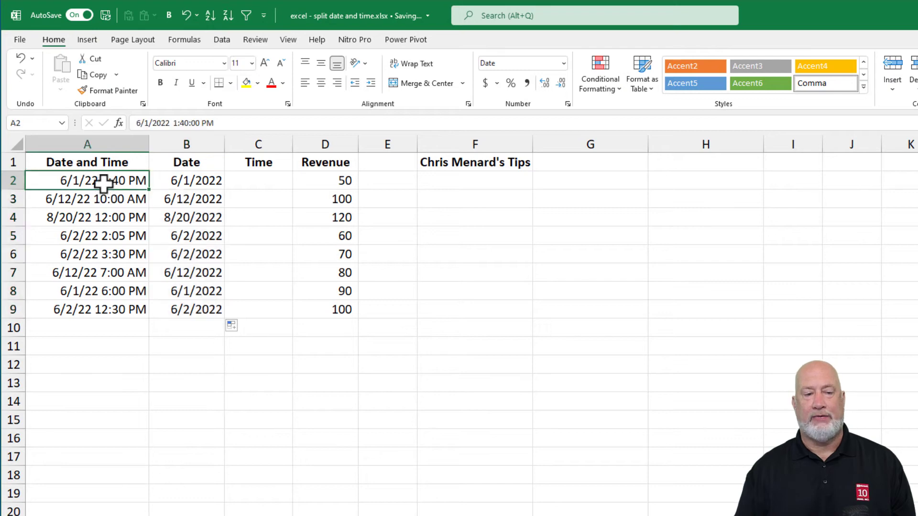
{"action": "left_click", "coordinate": [144, 123]}
{"action": "key", "text": "Delete"}
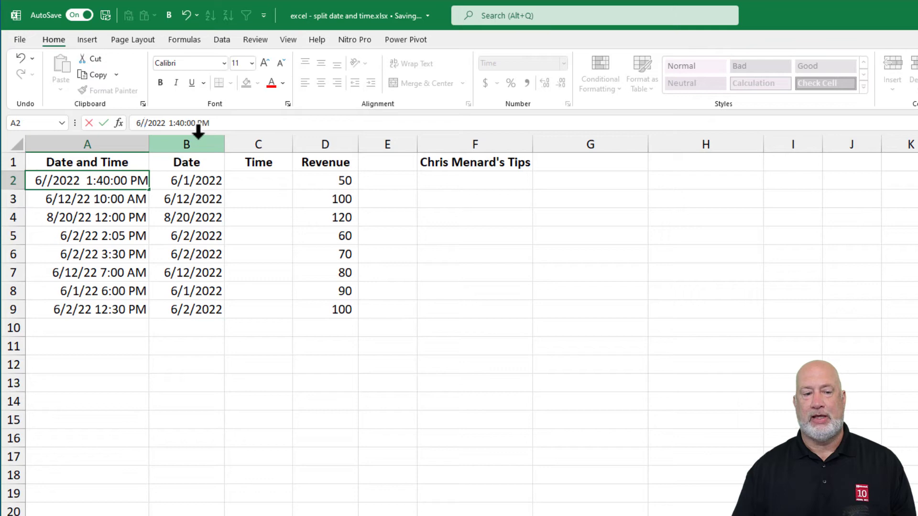
{"action": "type", "text": "5"}
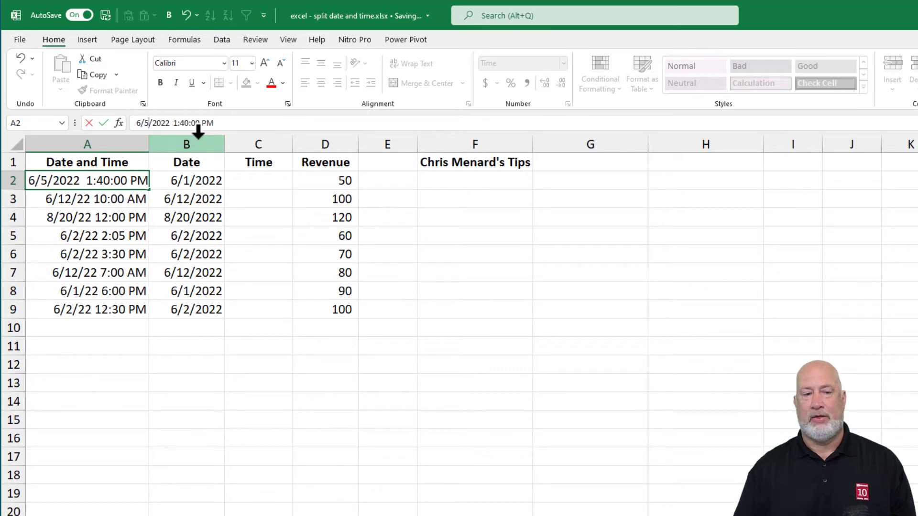
{"action": "key", "text": "Return"}
{"action": "key", "text": "Up"}
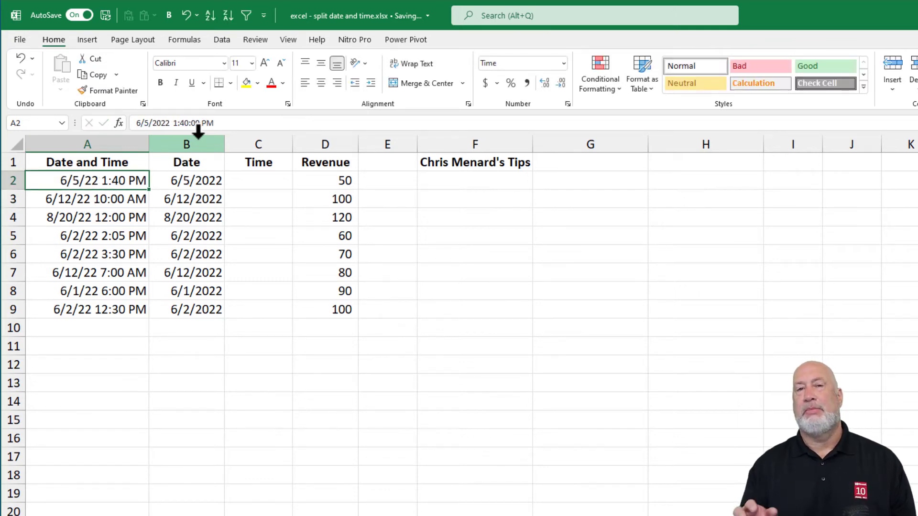
{"action": "key", "text": "Right"}
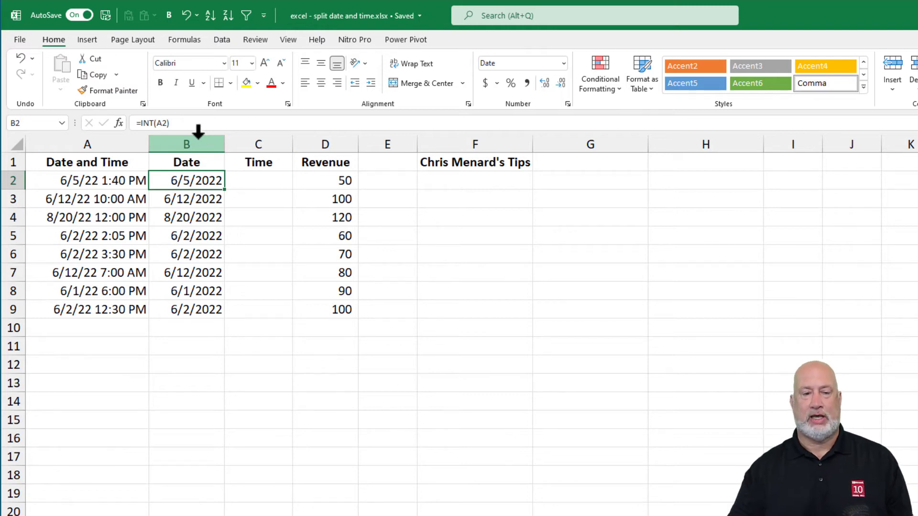
{"action": "left_click", "coordinate": [262, 179]}
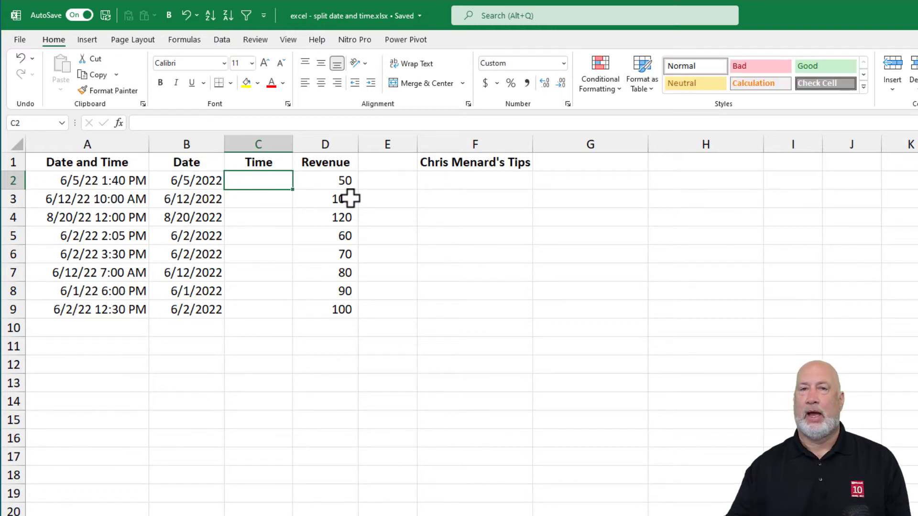
{"action": "type", "text": "=i"}
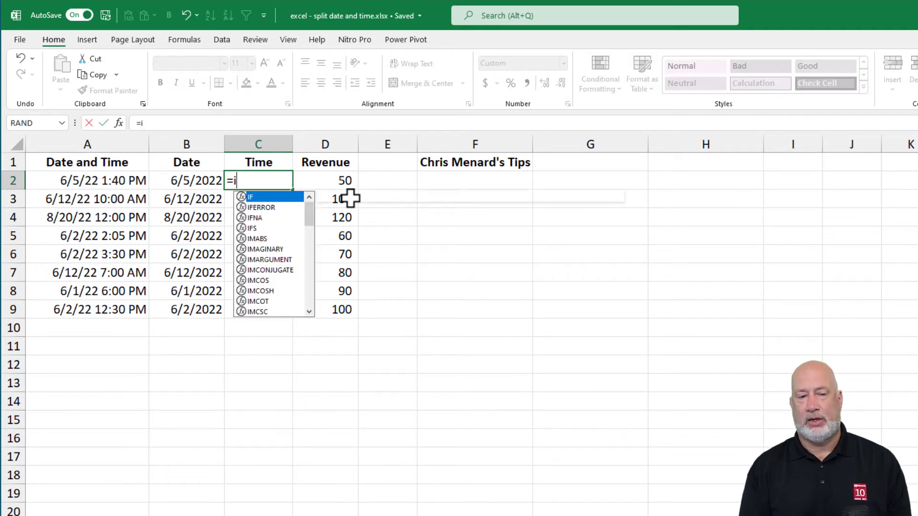
{"action": "key", "text": "Escape"}
{"action": "type", "text": "a2"}
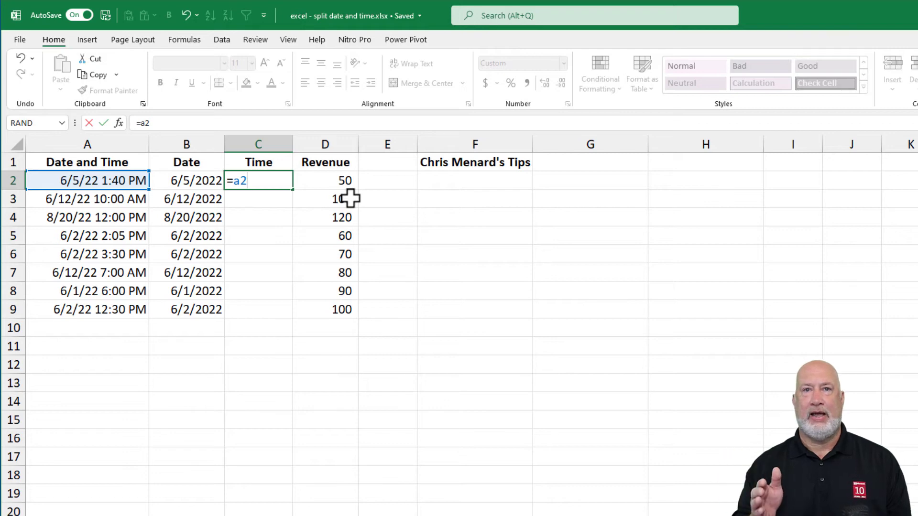
{"action": "key", "text": "Escape"}
- Enter =A2 in F2, apply the comma number style to examine the full date-time serial number, and clear the cell
{"action": "left_click", "coordinate": [483, 192]}
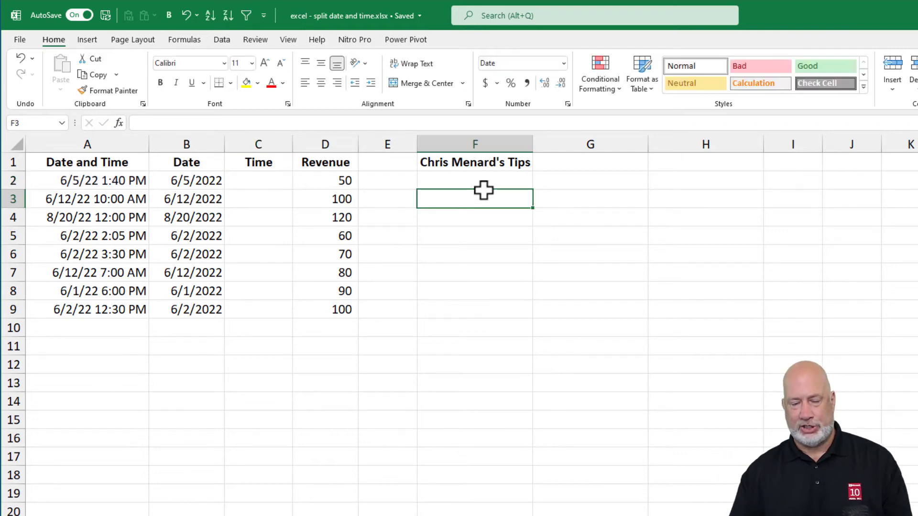
{"action": "left_click", "coordinate": [483, 182]}
{"action": "type", "text": "="}
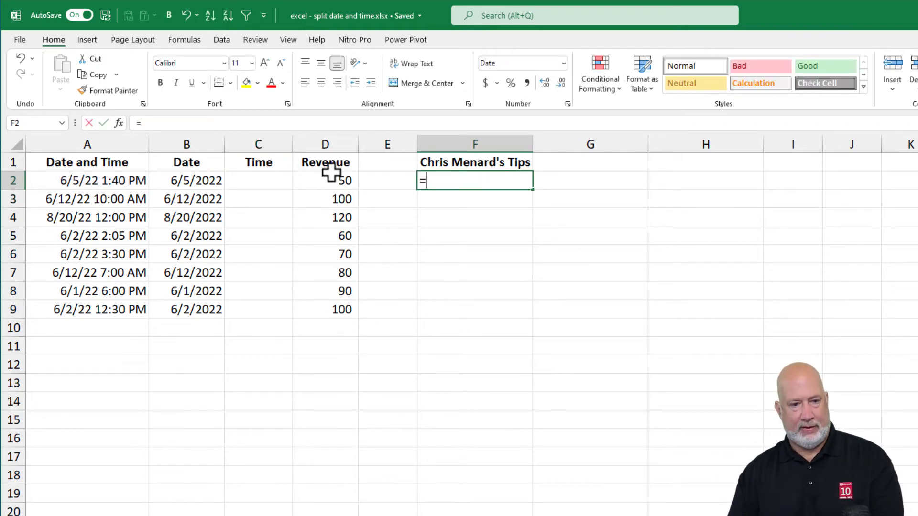
{"action": "left_click", "coordinate": [115, 183]}
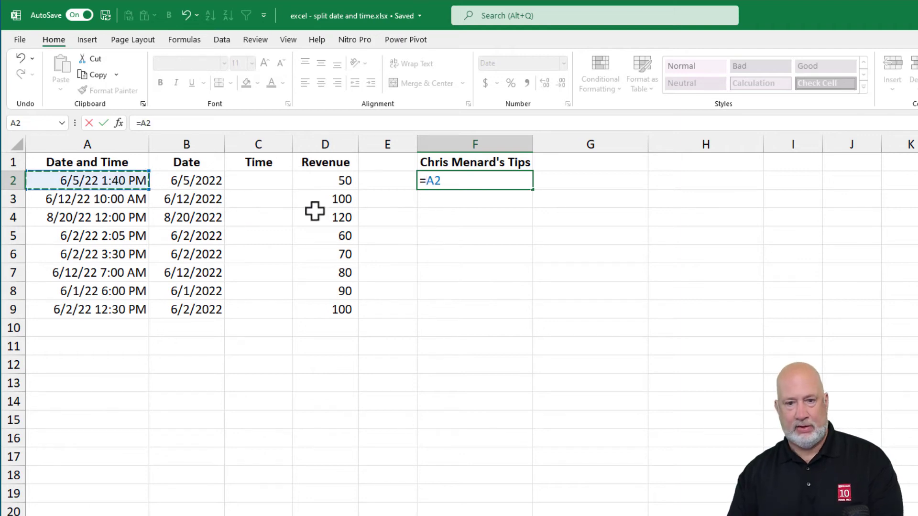
{"action": "key", "text": "Return"}
{"action": "left_click", "coordinate": [454, 179]}
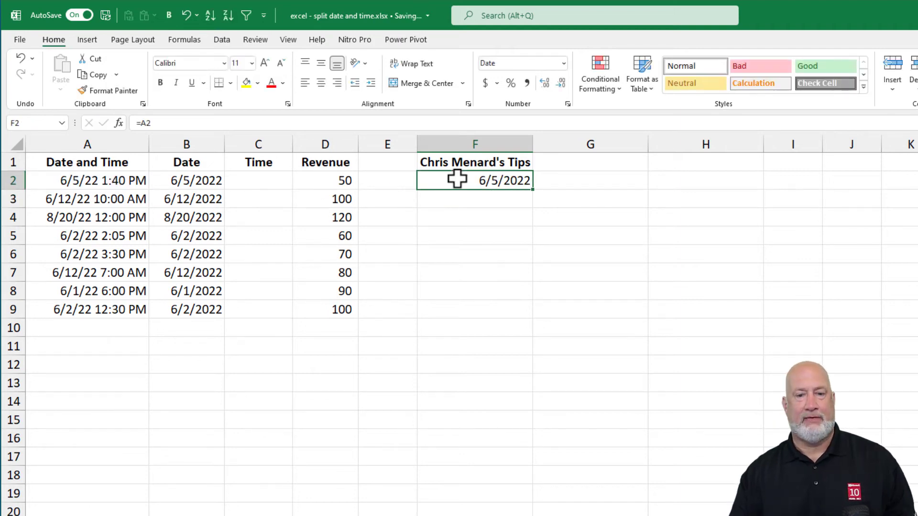
{"action": "left_click", "coordinate": [527, 83]}
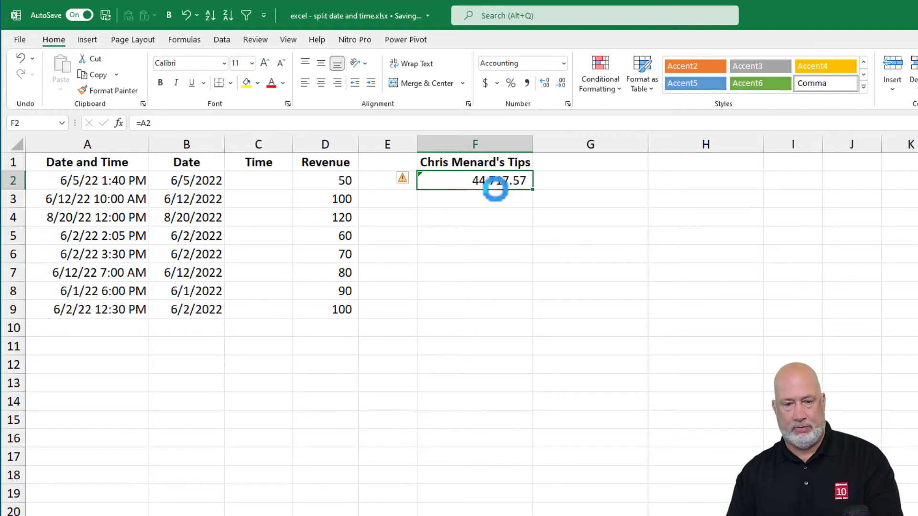
{"action": "key", "text": "Delete"}
- Enter =A2-INT(A2) in C2 to extract the time and fill the formula down to C9
{"action": "left_click", "coordinate": [241, 178]}
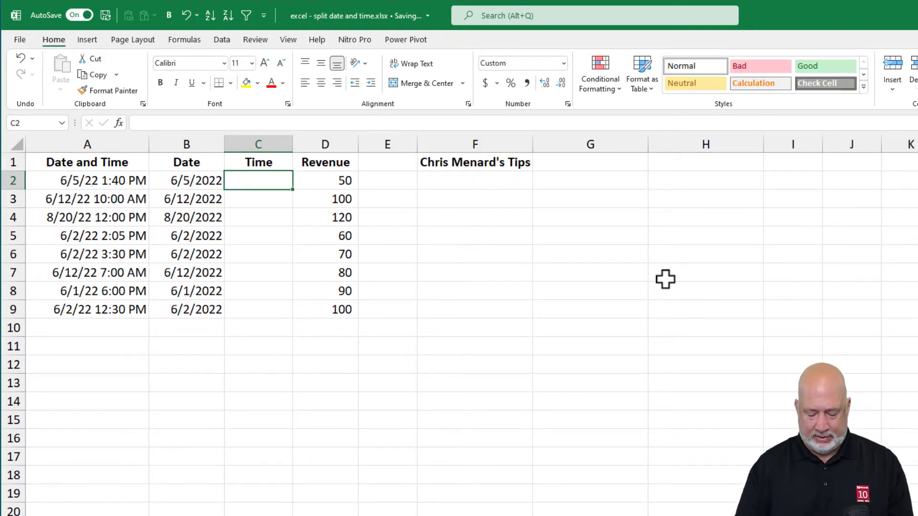
{"action": "type", "text": "=a2-int("}
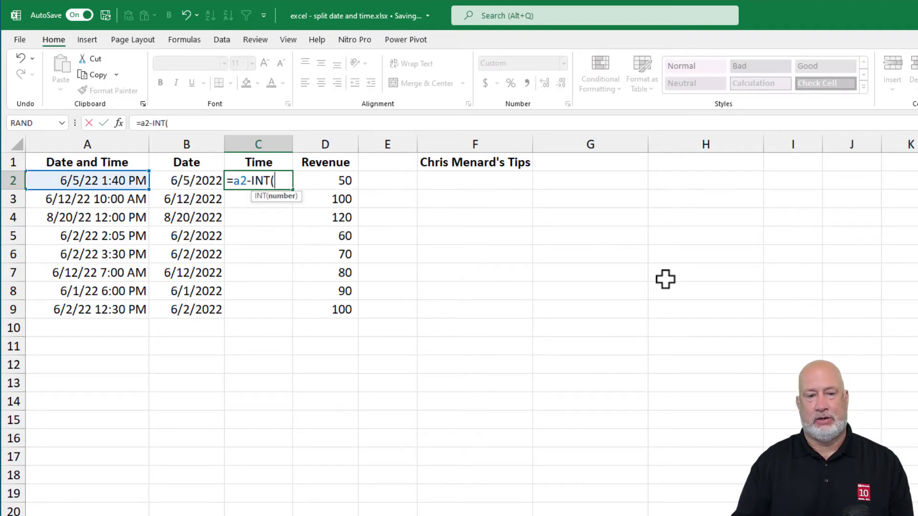
{"action": "type", "text": "a2"}
{"action": "key", "text": "Return"}
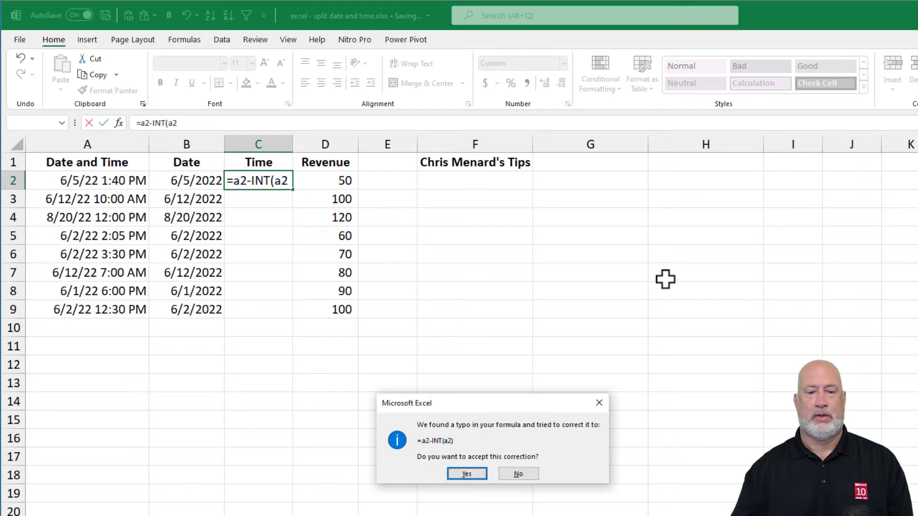
{"action": "left_click", "coordinate": [467, 473]}
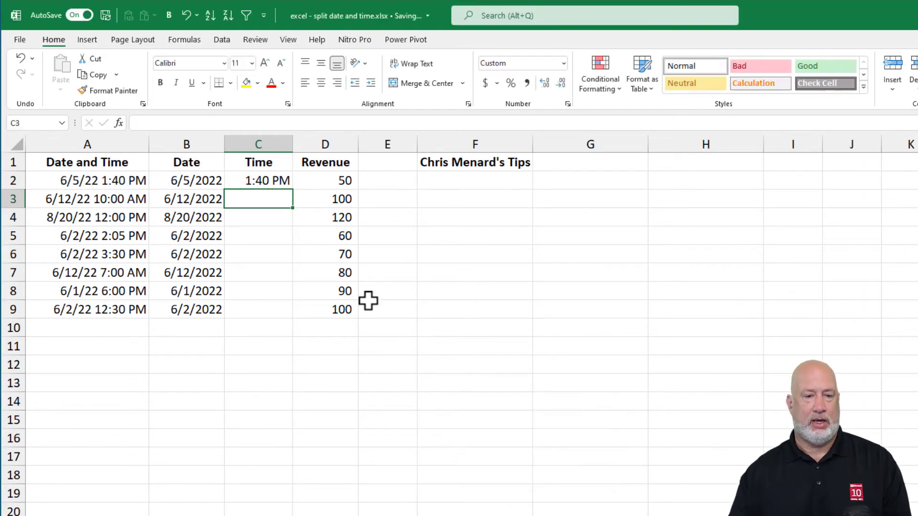
{"action": "left_click", "coordinate": [287, 182]}
{"action": "left_click_drag", "start_coordinate": [292, 189], "coordinate": [285, 310]}
{"action": "left_click", "coordinate": [281, 206]}
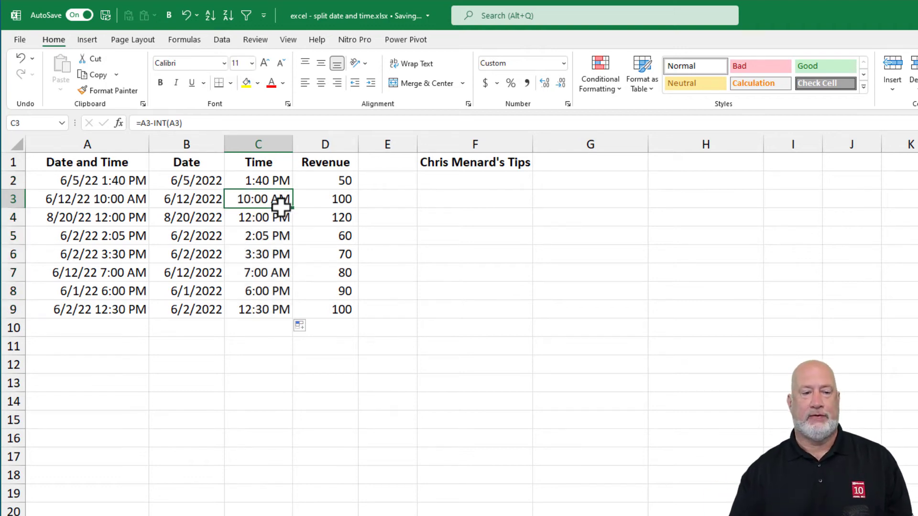
- Change the time in A2 to 3:40 PM, keeping its date
{"action": "left_click", "coordinate": [127, 182]}
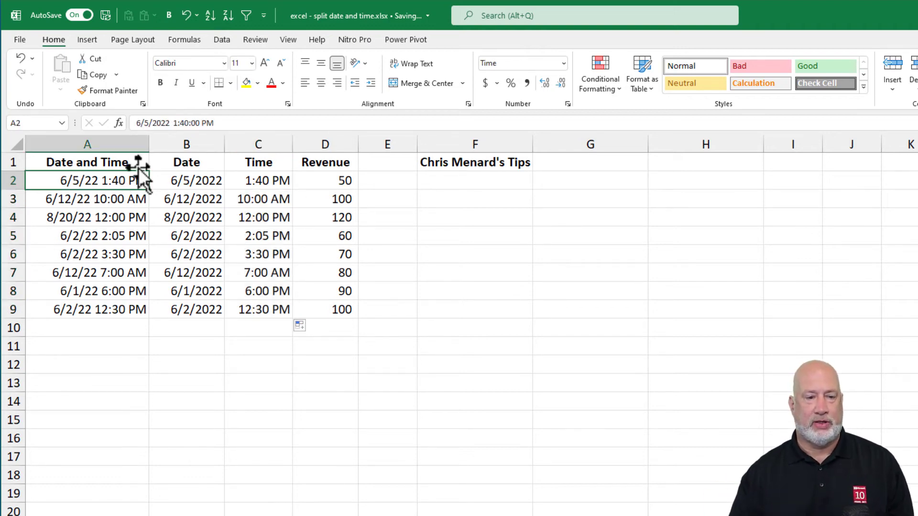
{"action": "left_click", "coordinate": [179, 123]}
{"action": "key", "text": "BackSpace"}
{"action": "type", "text": "3"}
{"action": "key", "text": "Return"}
{"action": "key", "text": "Up"}
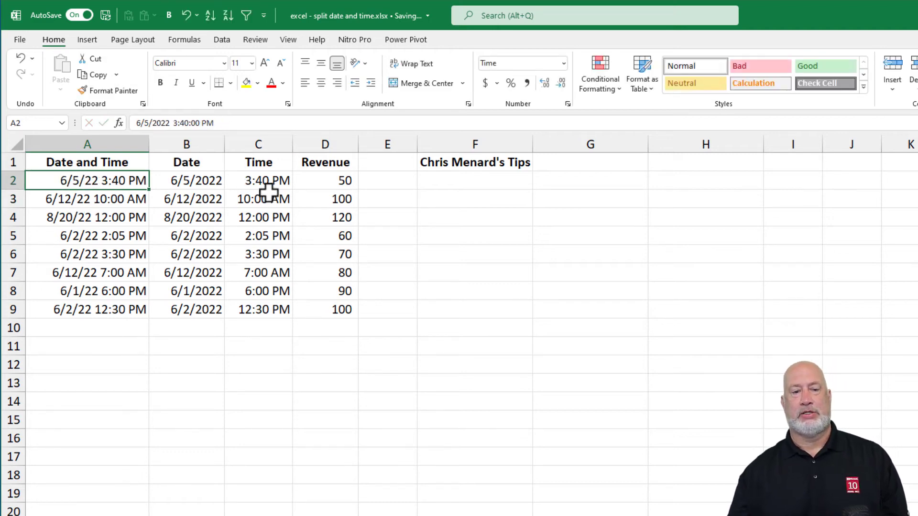
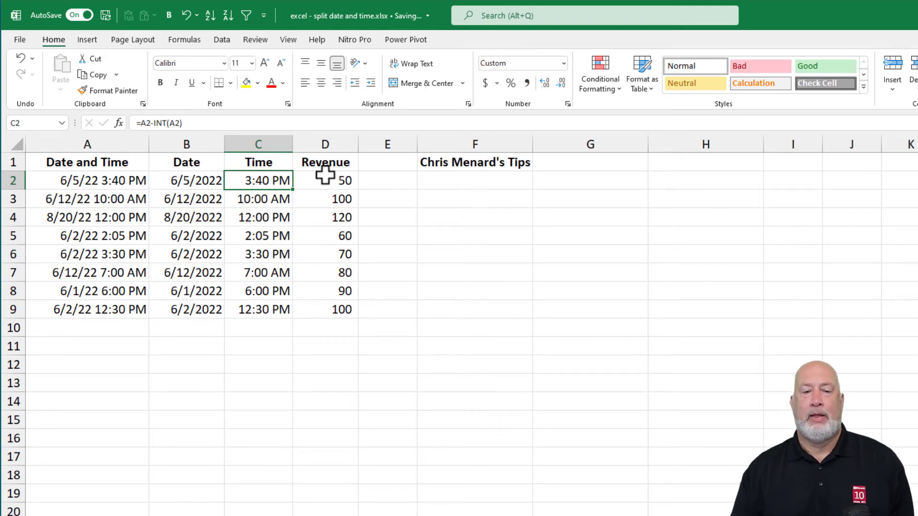
- Clear the date and time formulas from B2:C9
{"action": "left_click", "coordinate": [243, 234]}
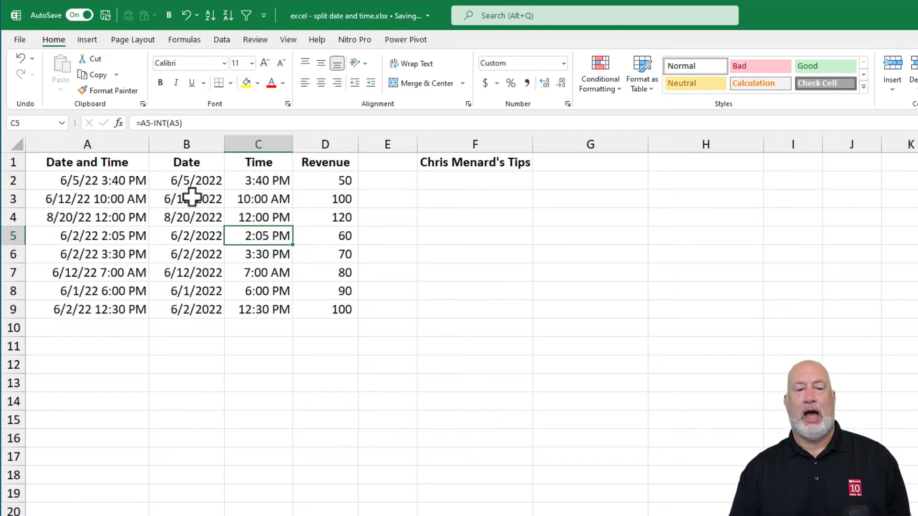
{"action": "left_click_drag", "start_coordinate": [185, 180], "coordinate": [271, 303]}
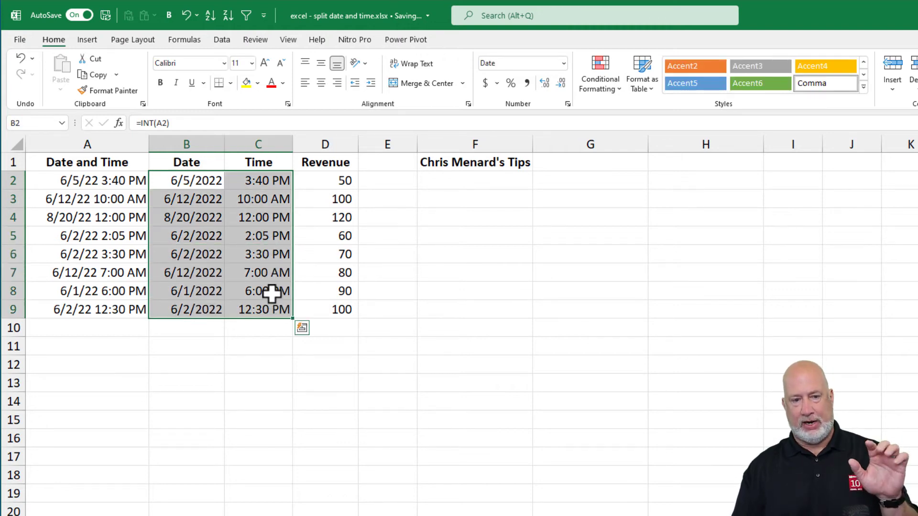
{"action": "key", "text": "Delete"}
- Select the whole data region around A3 and cycle the active cell through its corners to check the region's extent
{"action": "left_click", "coordinate": [125, 206]}
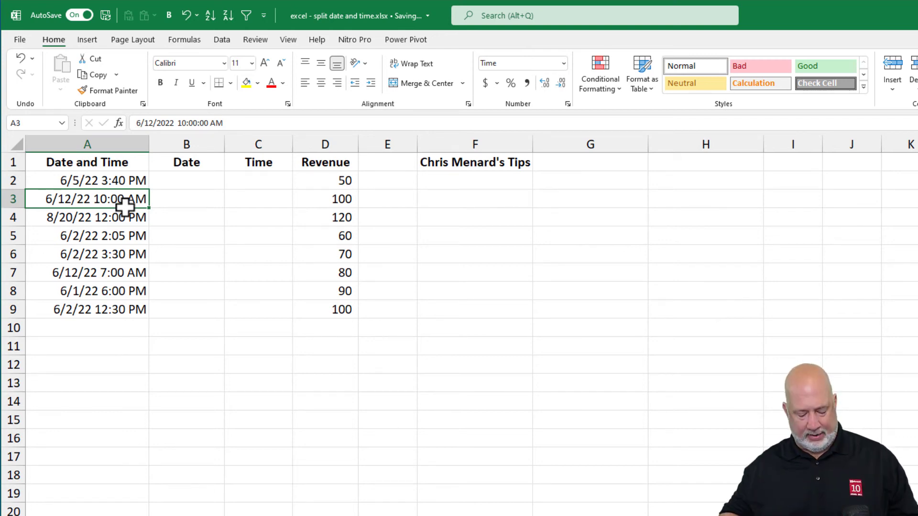
{"action": "key", "text": "ctrl+a"}
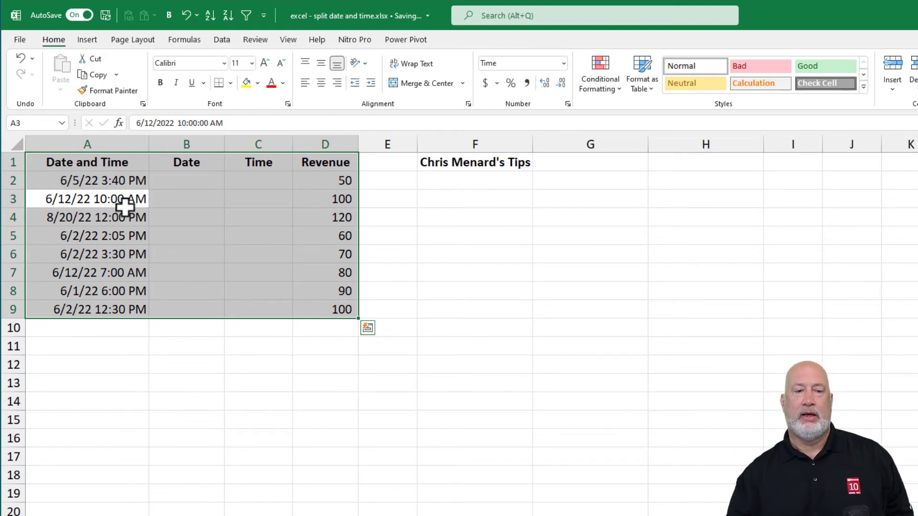
{"action": "left_click", "coordinate": [121, 204]}
{"action": "left_click_drag", "start_coordinate": [115, 165], "coordinate": [98, 308]}
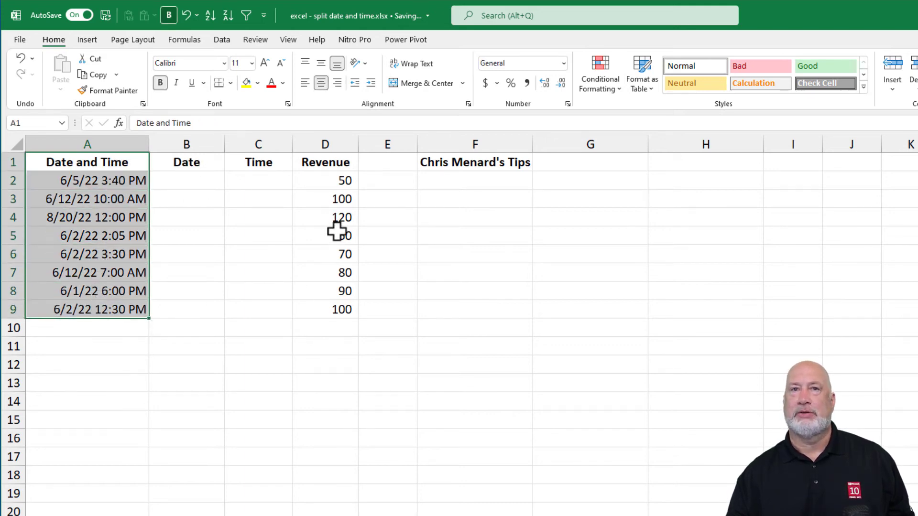
{"action": "left_click", "coordinate": [117, 200]}
{"action": "key", "text": "ctrl+a"}
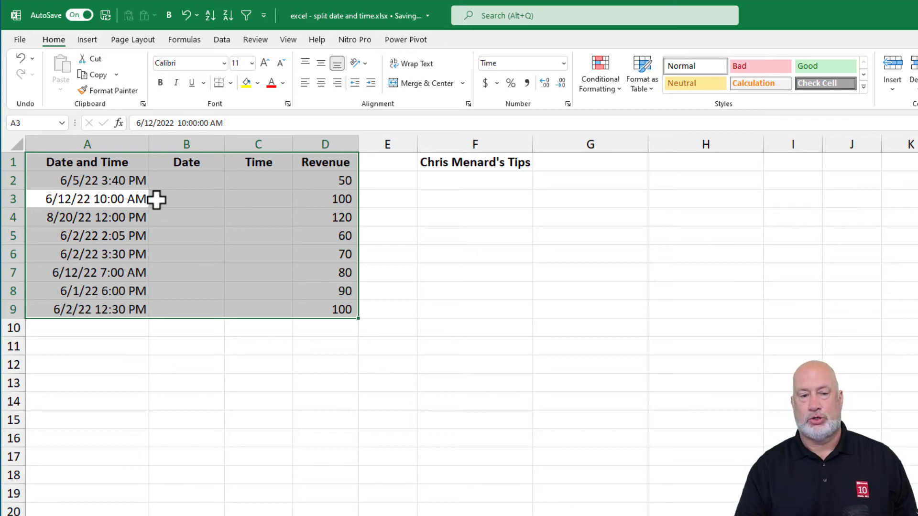
{"action": "key", "text": "shift+Return"}
{"action": "key", "text": "shift+Return"}
{"action": "key", "text": "ctrl+period"}
{"action": "key", "text": "ctrl+period"}
{"action": "key", "text": "ctrl+period"}
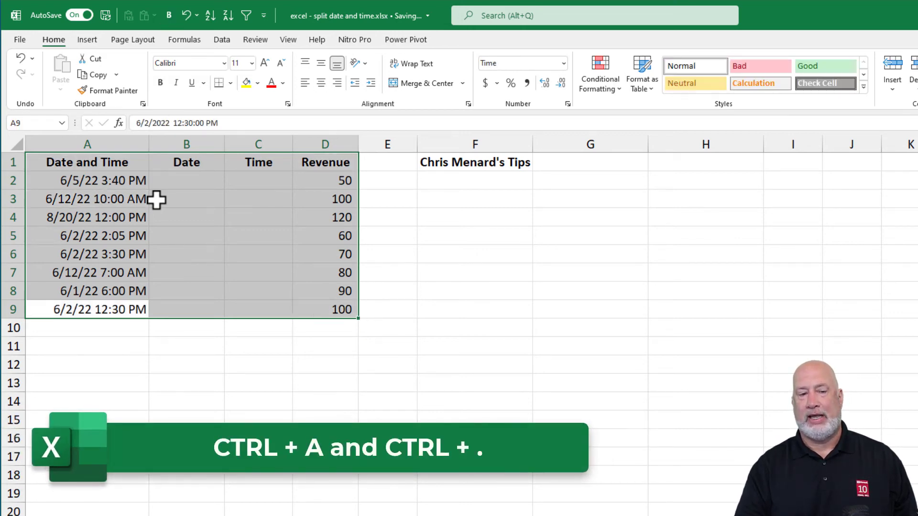
{"action": "key", "text": "ctrl+period"}
{"action": "key", "text": "ctrl+period"}
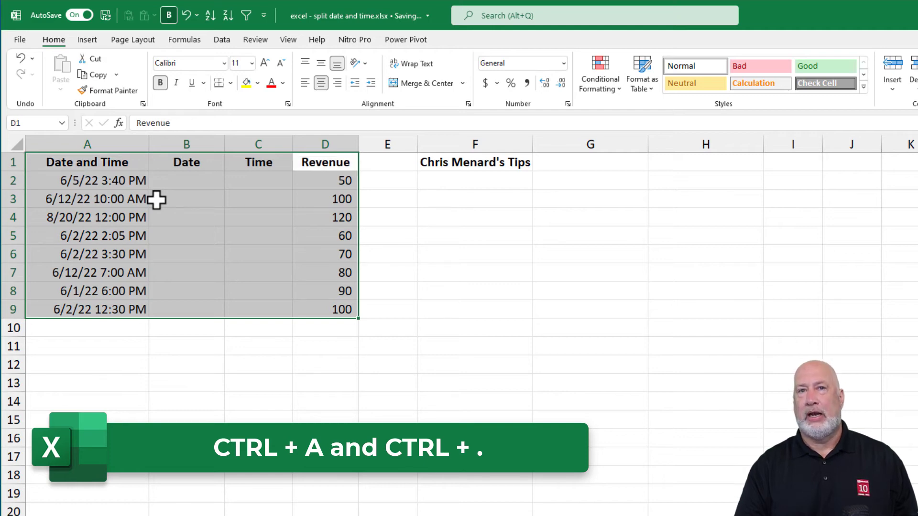
{"action": "key", "text": "ctrl+period"}
{"action": "key", "text": "ctrl+period"}
{"action": "key", "text": "ctrl+period"}
{"action": "key", "text": "ctrl+period"}
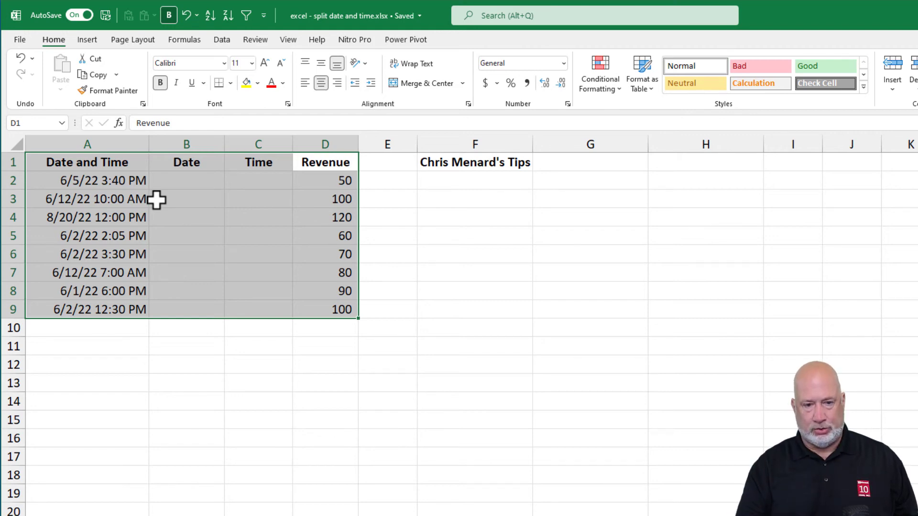
{"action": "key", "text": "ctrl+period"}
{"action": "key", "text": "ctrl+period"}
{"action": "key", "text": "ctrl+period"}
{"action": "key", "text": "ctrl+period"}
{"action": "key", "text": "ctrl+period"}
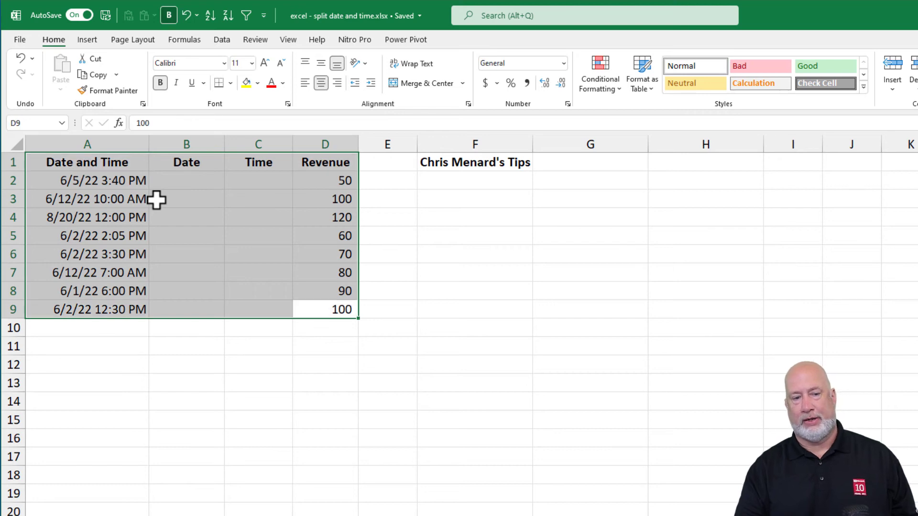
{"action": "key", "text": "ctrl+period"}
{"action": "key", "text": "ctrl+period"}
{"action": "left_click", "coordinate": [117, 191]}
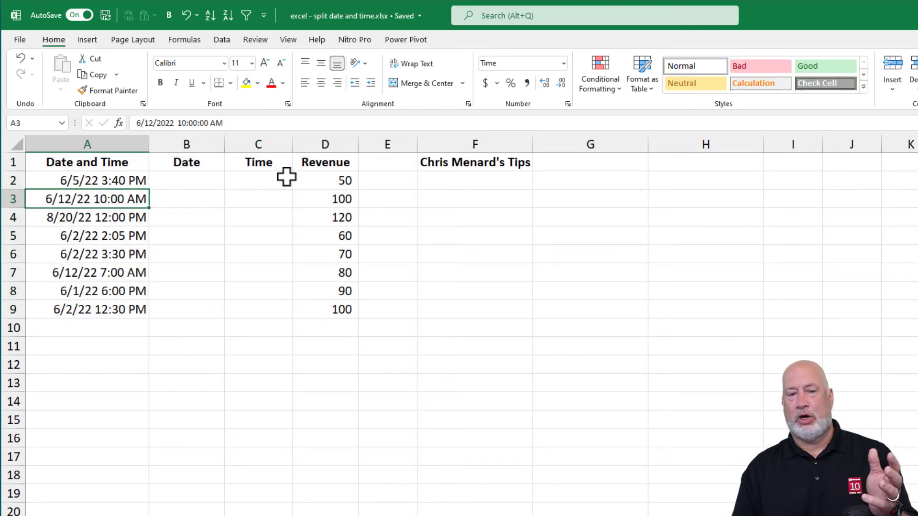
- Insert a PivotTable from Sheet1 range A1:D9, placed on the existing worksheet at cell F8
{"action": "double_click", "coordinate": [313, 183]}
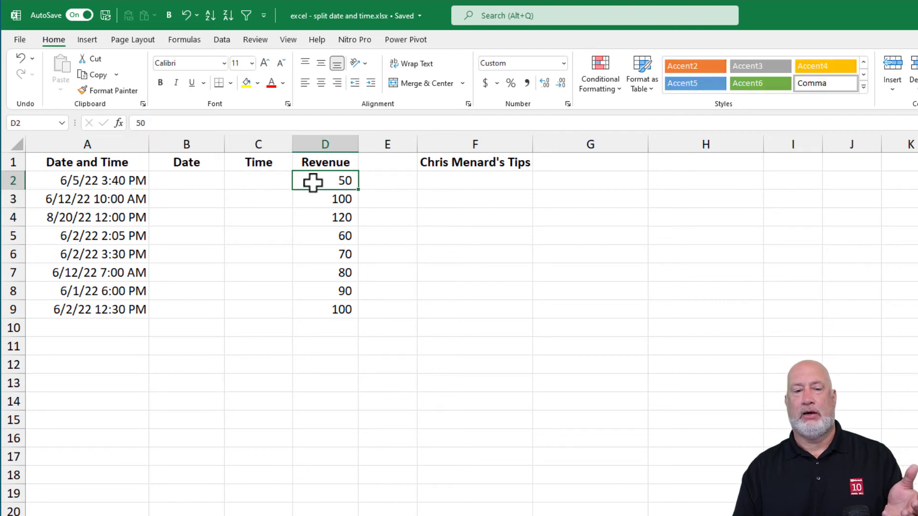
{"action": "left_click", "coordinate": [219, 194]}
{"action": "left_click", "coordinate": [138, 180]}
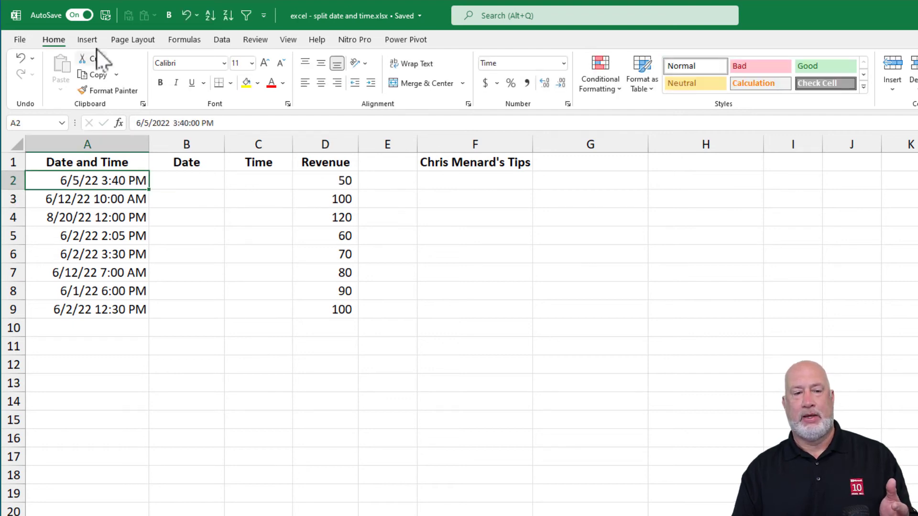
{"action": "left_click", "coordinate": [87, 40]}
{"action": "left_click", "coordinate": [39, 67]}
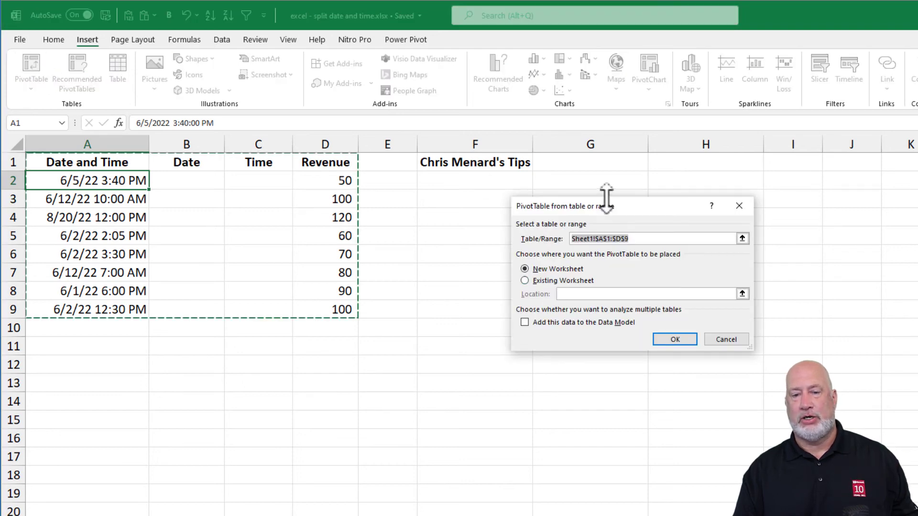
{"action": "left_click_drag", "start_coordinate": [626, 207], "coordinate": [774, 178]}
{"action": "left_click", "coordinate": [691, 251]}
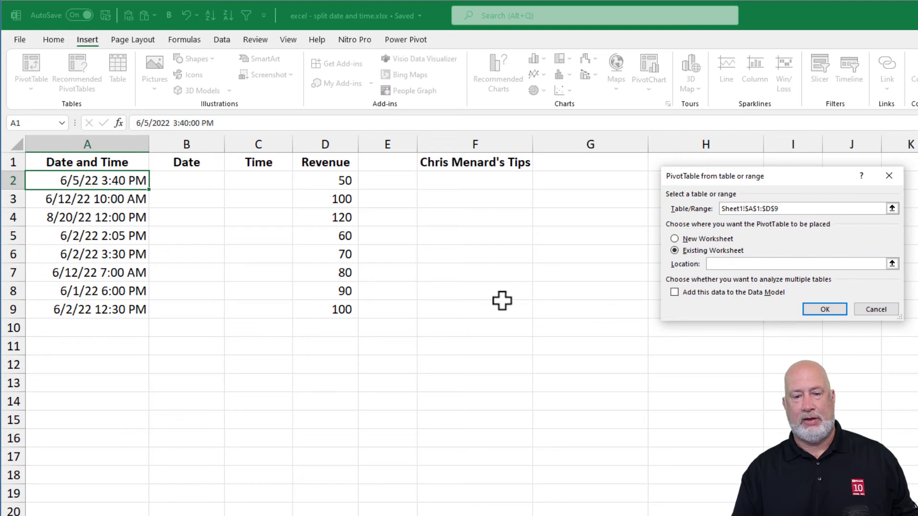
{"action": "left_click", "coordinate": [478, 292]}
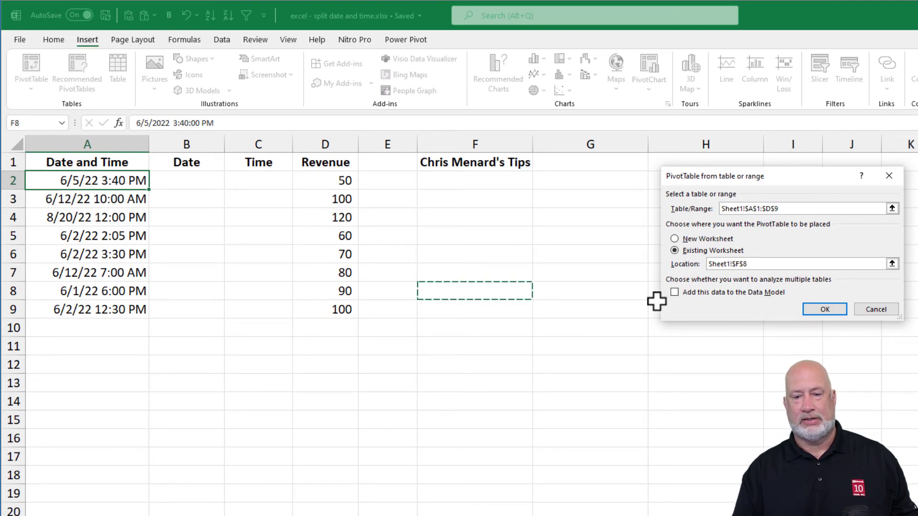
{"action": "left_click", "coordinate": [823, 309]}
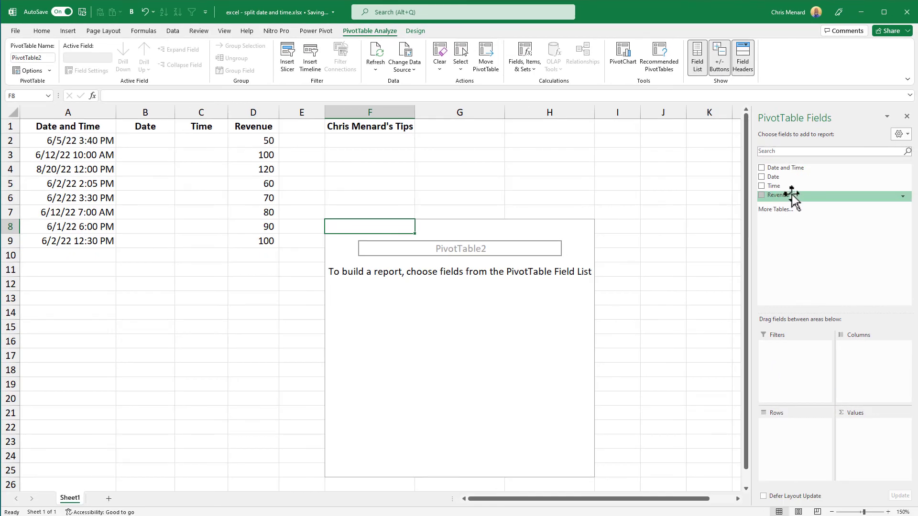
- Add the Date and Time field to the PivotTable's rows and Revenue to its values
{"action": "left_click_drag", "start_coordinate": [784, 169], "coordinate": [828, 217]}
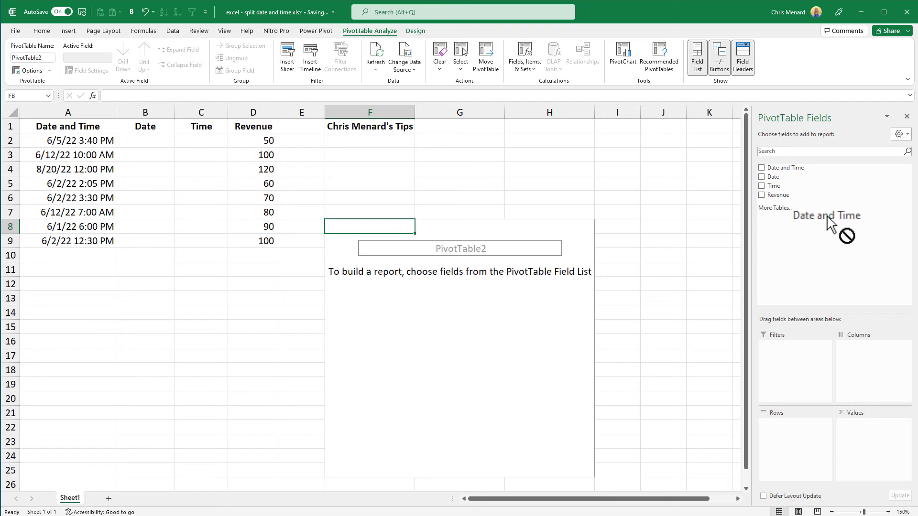
{"action": "left_click_drag", "start_coordinate": [827, 217], "coordinate": [800, 442]}
{"action": "left_click_drag", "start_coordinate": [783, 196], "coordinate": [869, 429]}
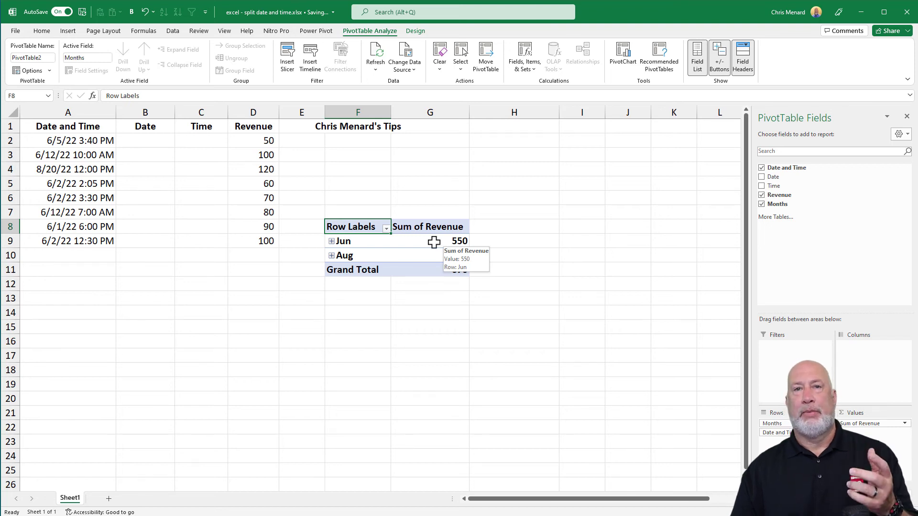
- Ungroup the month row labels in the PivotTable, starting from the Jun label in F9
{"action": "left_click", "coordinate": [349, 241]}
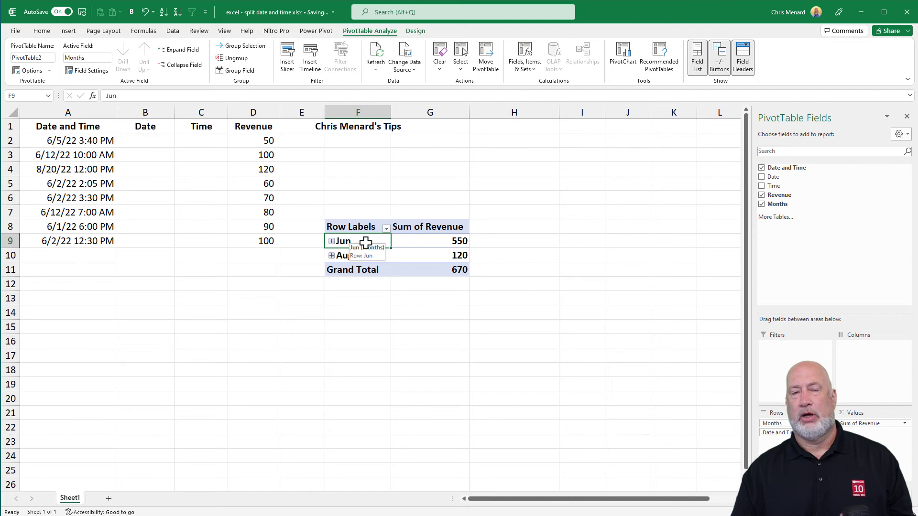
{"action": "left_click", "coordinate": [432, 242]}
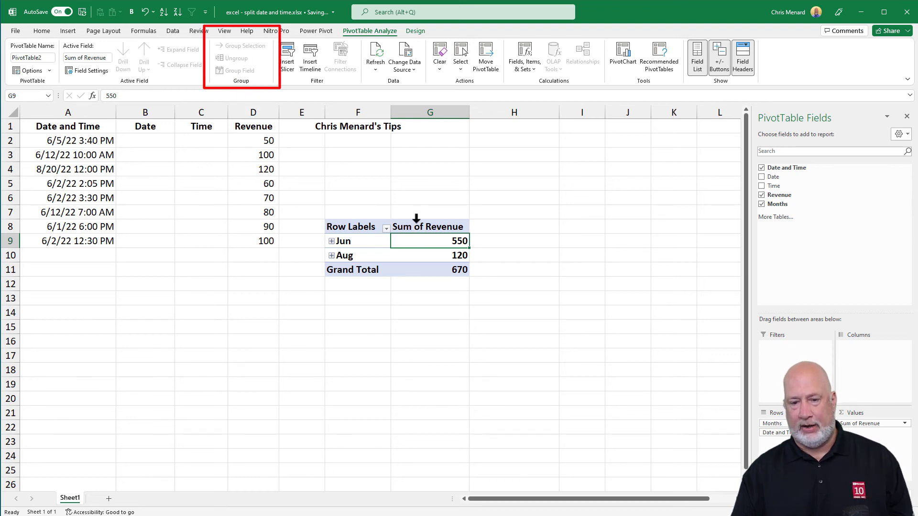
{"action": "left_click", "coordinate": [373, 241]}
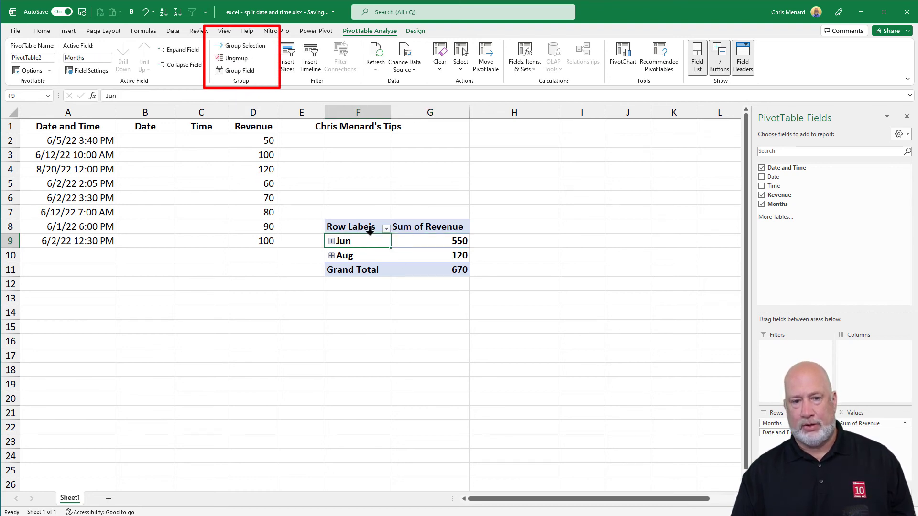
{"action": "left_click", "coordinate": [240, 58]}
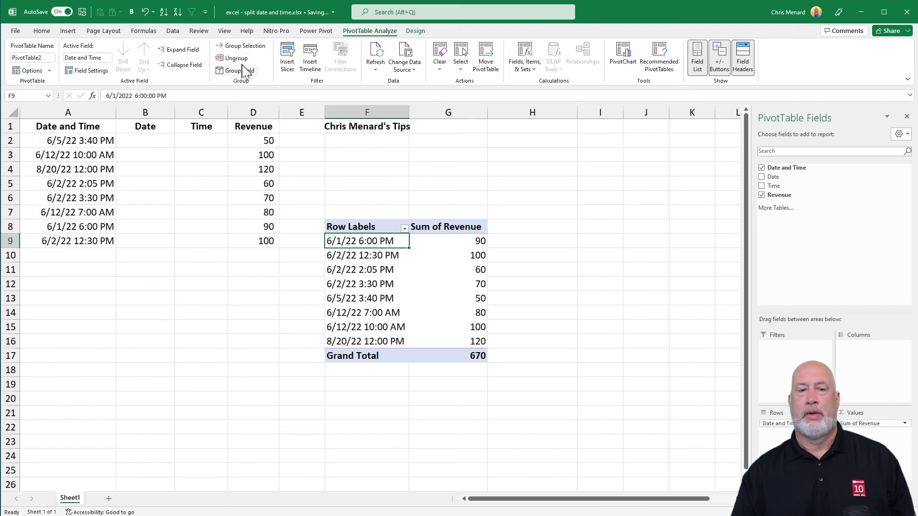
- Group the PivotTable's date and time row labels by Days and Months
{"action": "left_click", "coordinate": [244, 47]}
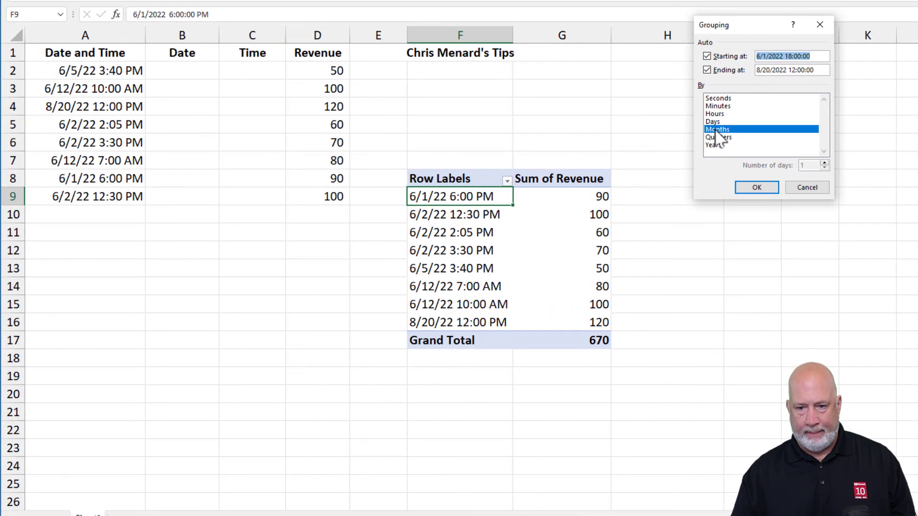
{"action": "left_click", "coordinate": [718, 123]}
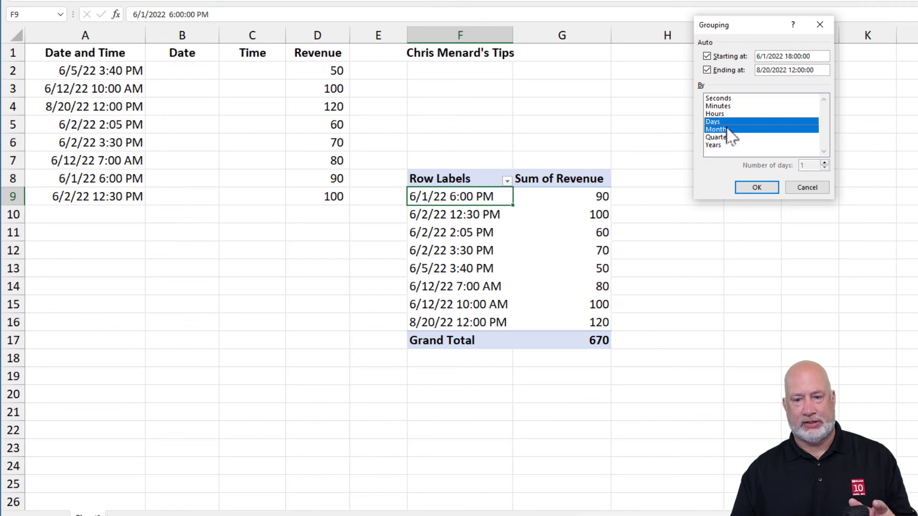
{"action": "left_click", "coordinate": [759, 190]}
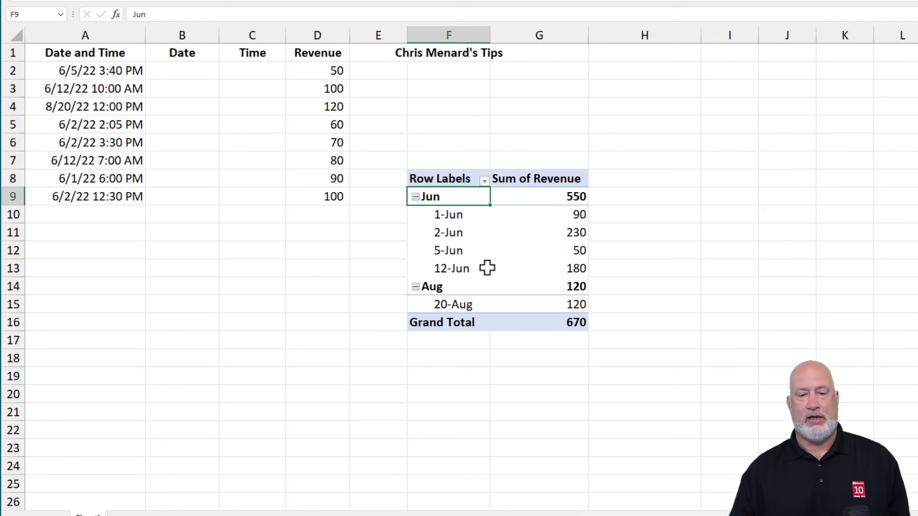
- Collapse the Jun and Aug groups in the PivotTable to hide their daily rows
{"action": "left_click", "coordinate": [415, 196]}
{"action": "left_click", "coordinate": [417, 213]}
{"action": "left_click", "coordinate": [416, 215]}
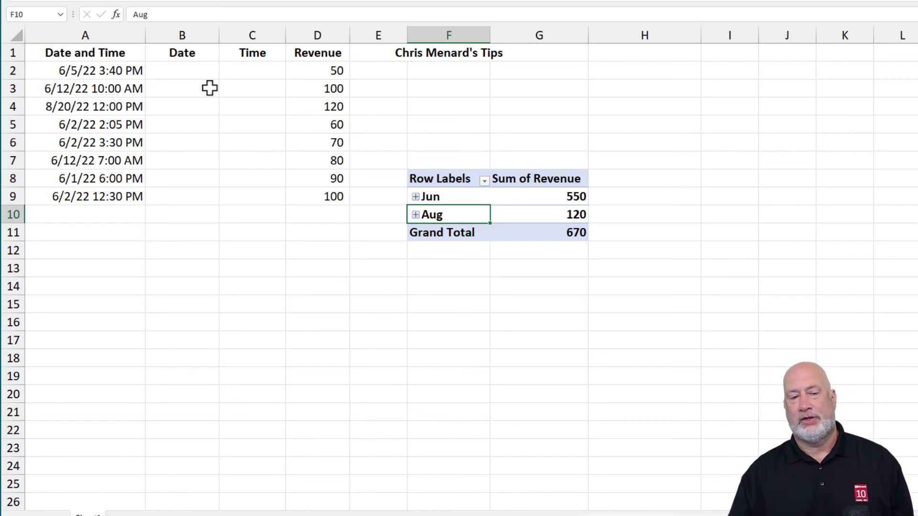
{"action": "left_click", "coordinate": [202, 74]}
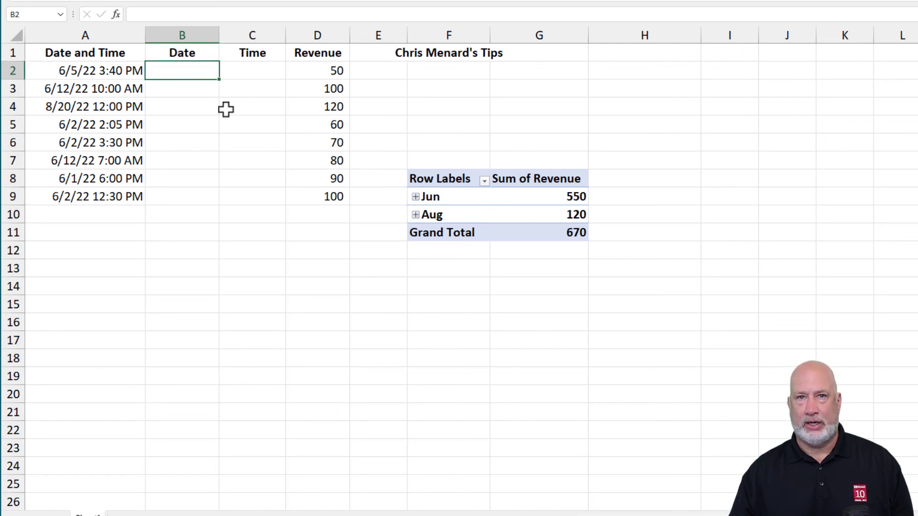
{"action": "left_click", "coordinate": [574, 195]}
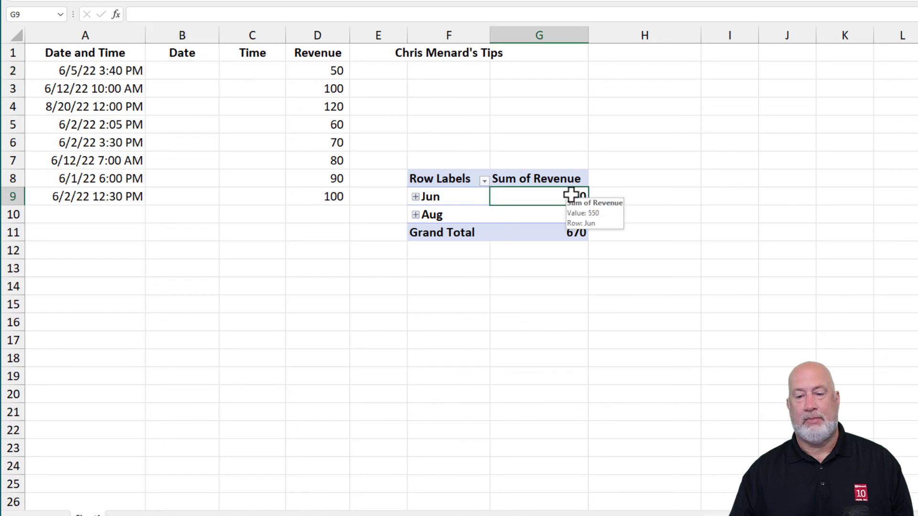
{"action": "left_click", "coordinate": [465, 189]}
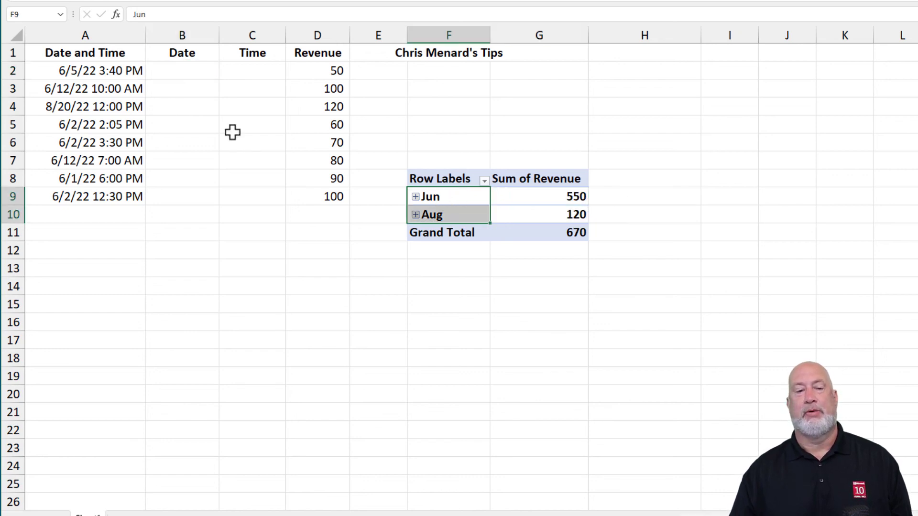
{"action": "left_click", "coordinate": [171, 68]}
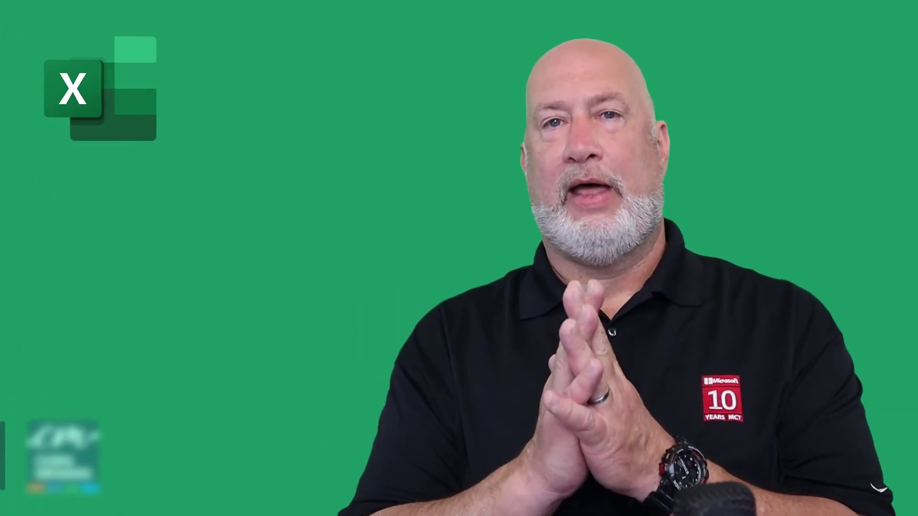